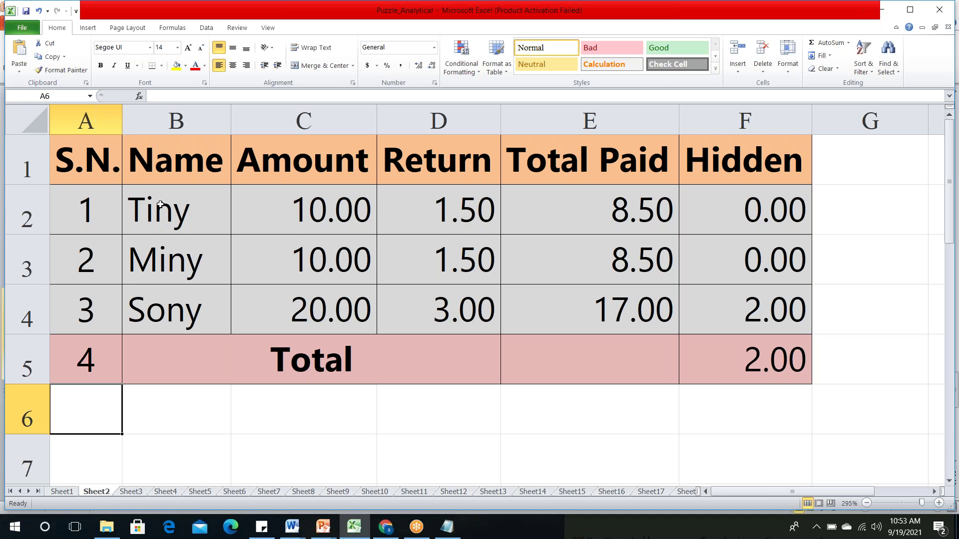
- Examine the names in B2:B4 and the amount in C3
{"action": "left_click", "coordinate": [160, 205]}
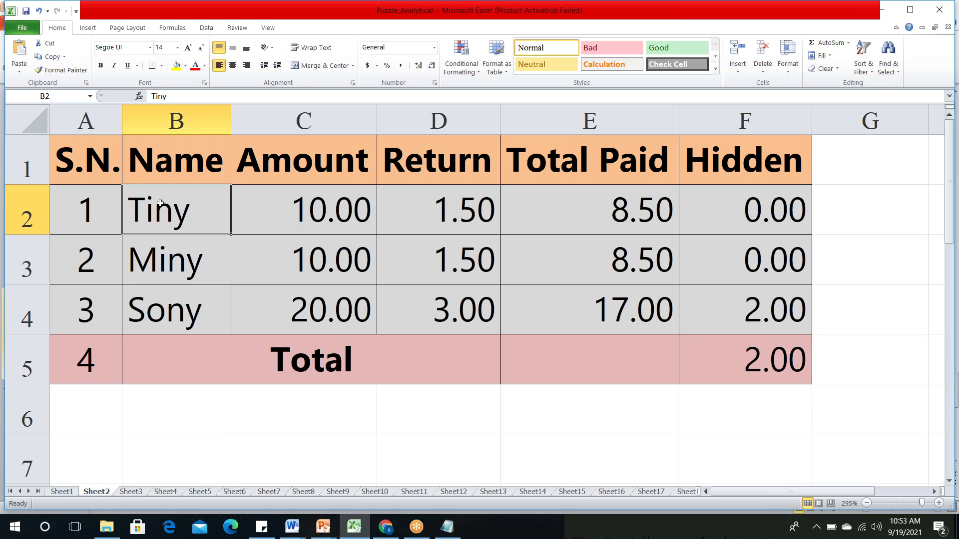
{"action": "mouse_move", "coordinate": [160, 204]}
{"action": "left_mouse_down"}
{"action": "mouse_move", "coordinate": [155, 258]}
{"action": "mouse_move", "coordinate": [165, 304]}
{"action": "left_mouse_up"}
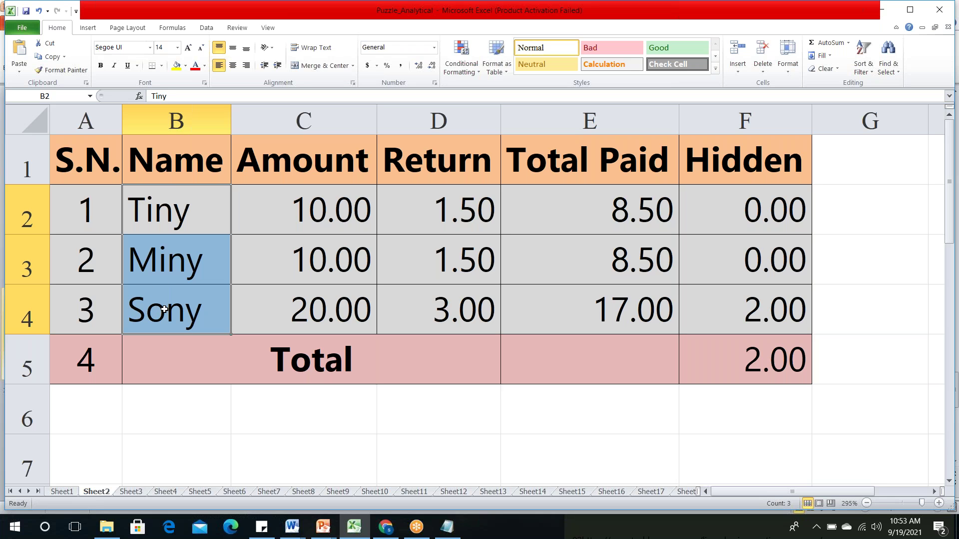
{"action": "left_click_drag", "start_coordinate": [162, 208], "coordinate": [170, 245]}
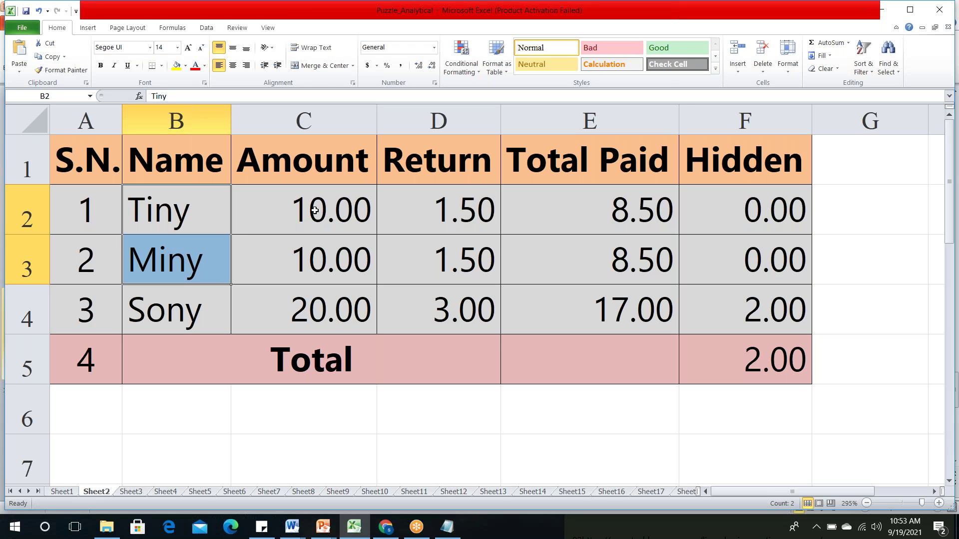
{"action": "left_click", "coordinate": [312, 252]}
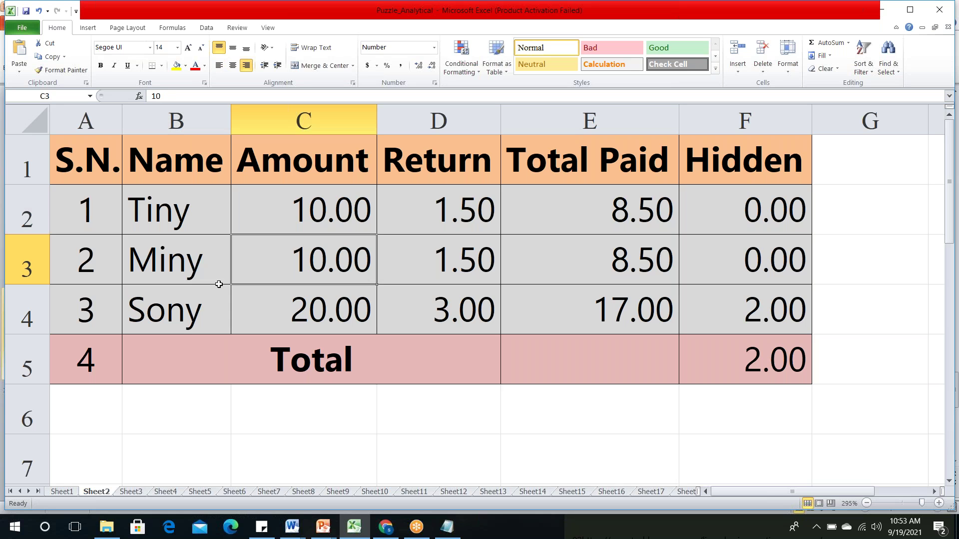
{"action": "left_click", "coordinate": [171, 317]}
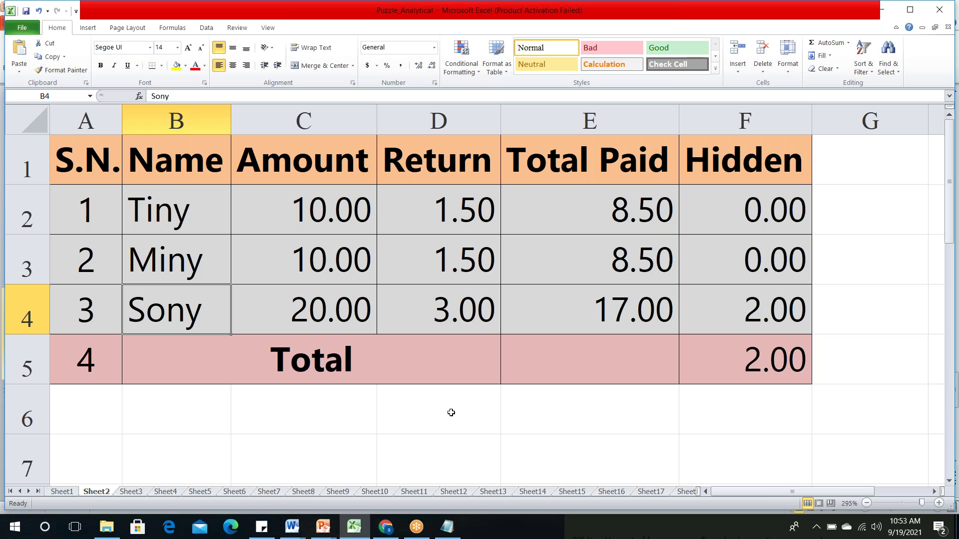
- Enter 15 in cell E7, 2 in F7 and 17 in G7 below the table
{"action": "left_click", "coordinate": [557, 455]}
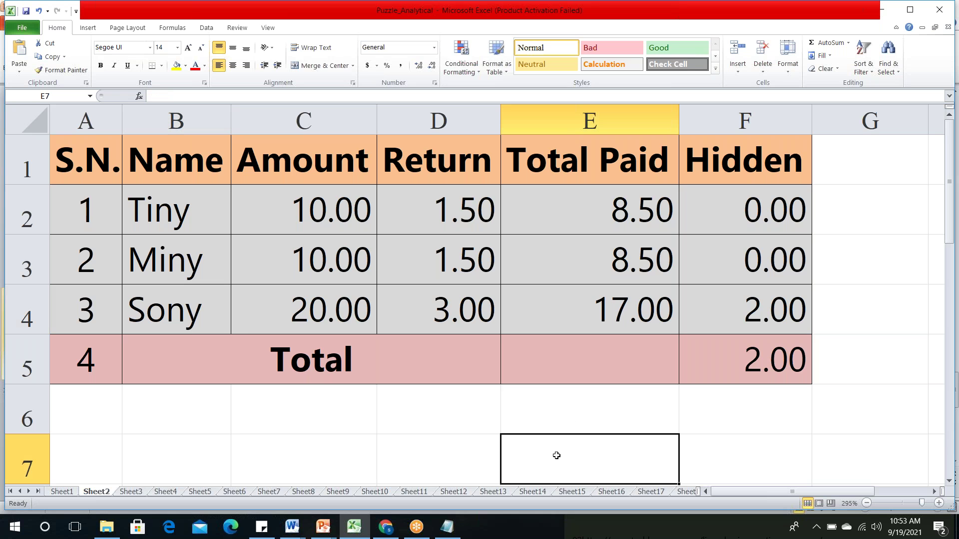
{"action": "type", "text": "15"}
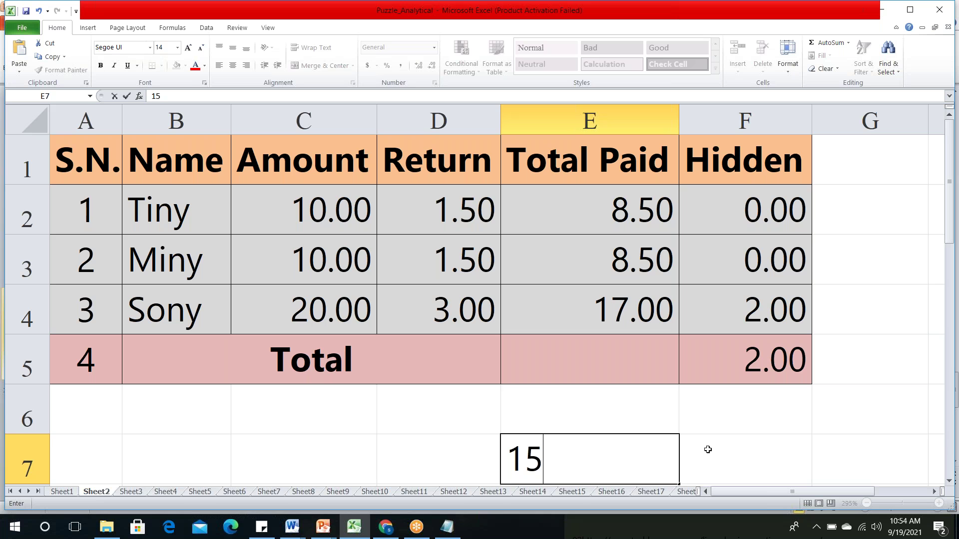
{"action": "key", "text": "Tab"}
{"action": "type", "text": "2"}
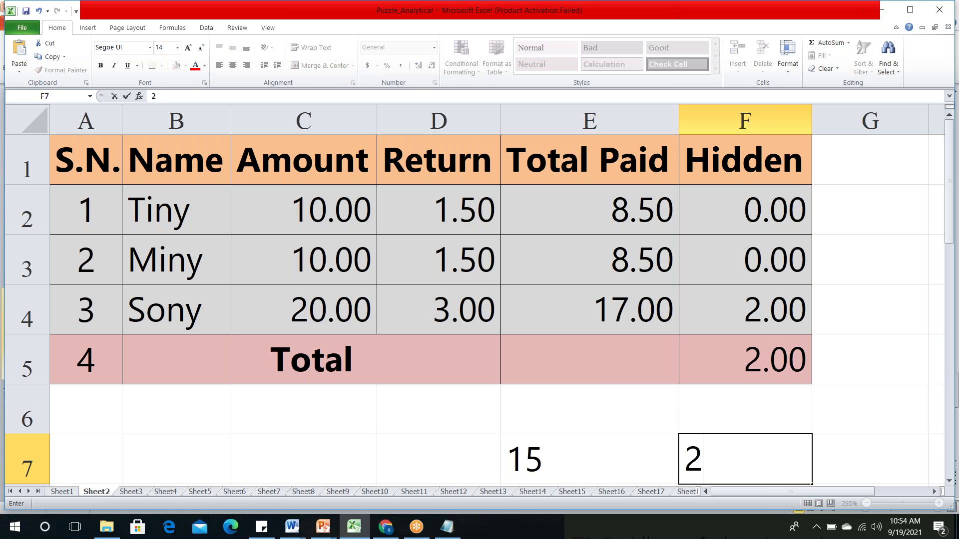
{"action": "left_click", "coordinate": [762, 309]}
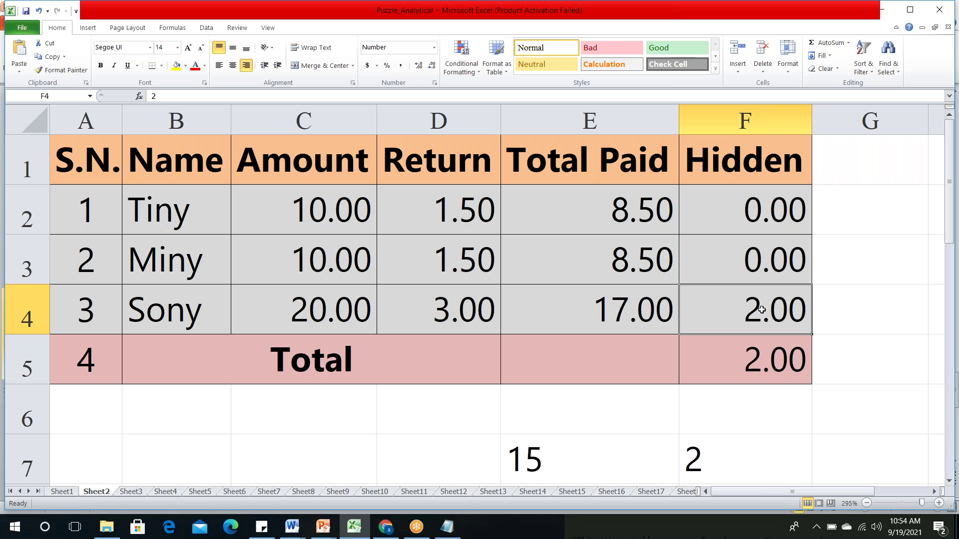
{"action": "left_click", "coordinate": [714, 449]}
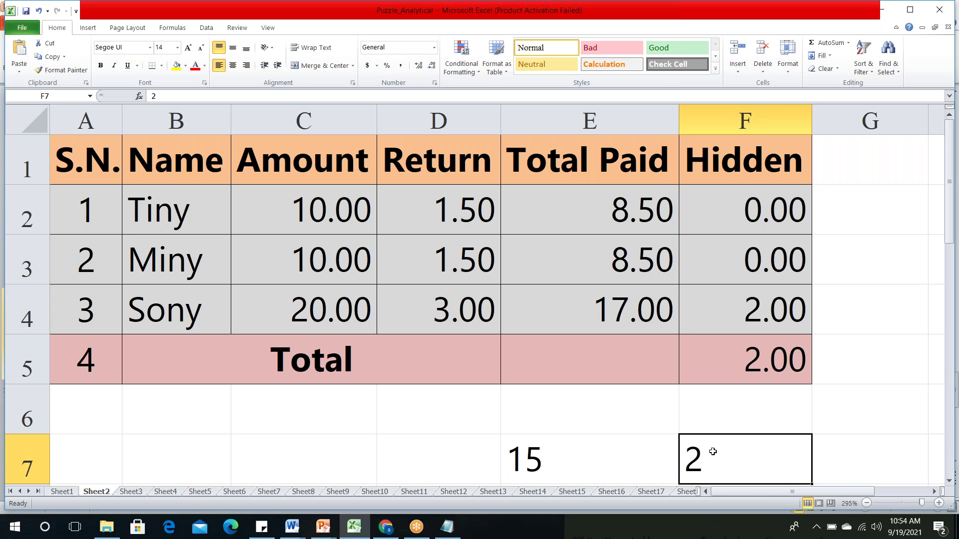
{"action": "left_click", "coordinate": [835, 454]}
{"action": "type", "text": "17"}
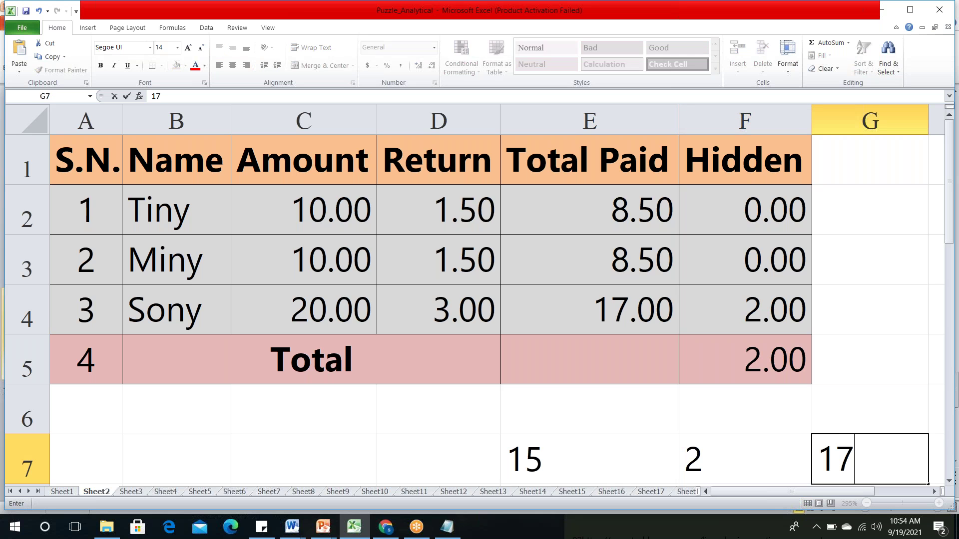
- Examine the Return values in D2 and D3 alongside the names in B2 and B3
{"action": "left_click_drag", "start_coordinate": [150, 207], "coordinate": [163, 263]}
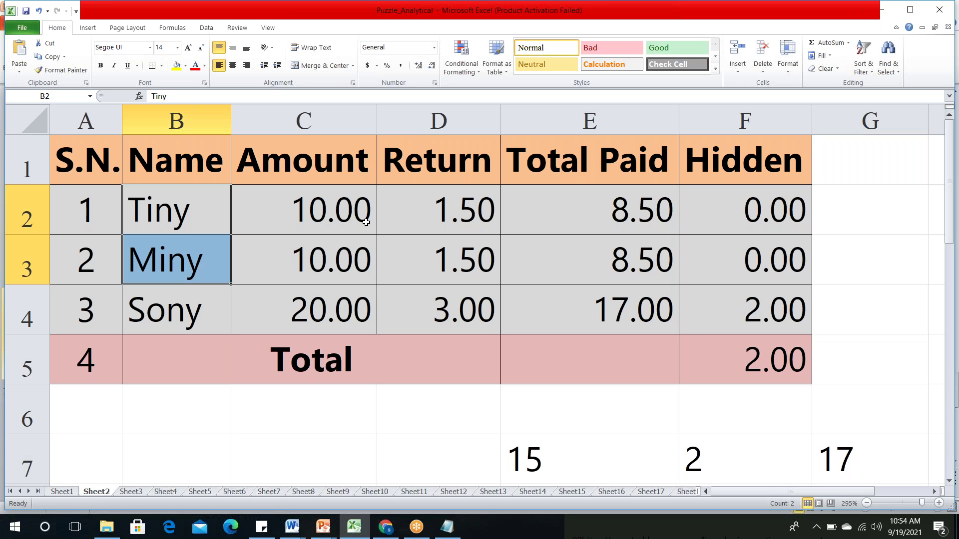
{"action": "left_click", "coordinate": [463, 206]}
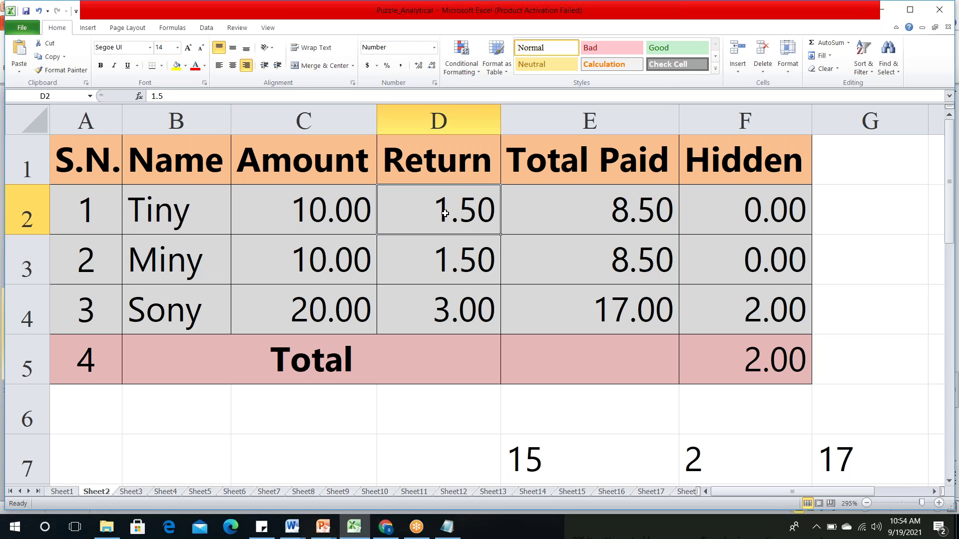
{"action": "left_click", "coordinate": [182, 214]}
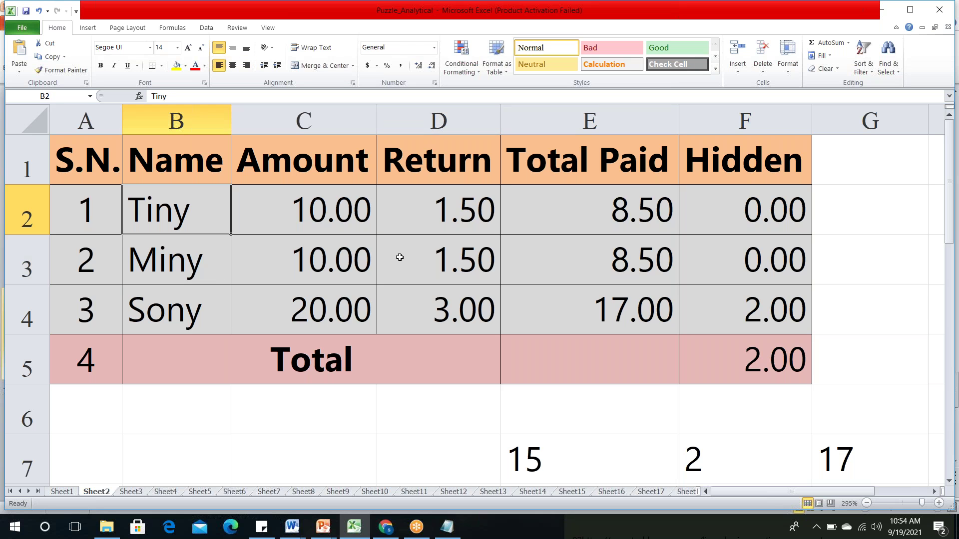
{"action": "left_click", "coordinate": [453, 254]}
{"action": "left_click", "coordinate": [162, 255]}
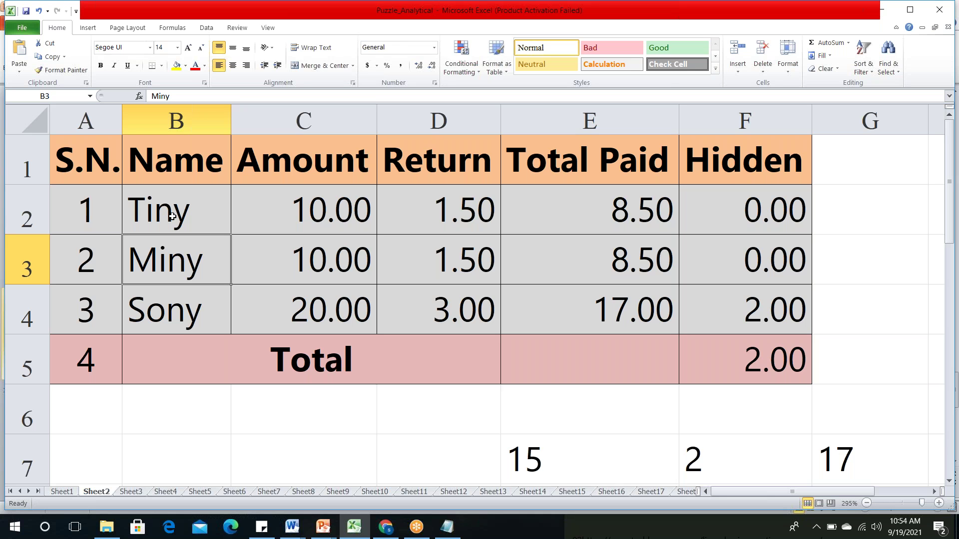
- Review the Amount, Return and Total Paid cells in rows 2 and 3, ending with the combined Total Paid in E4
{"action": "left_click", "coordinate": [312, 208]}
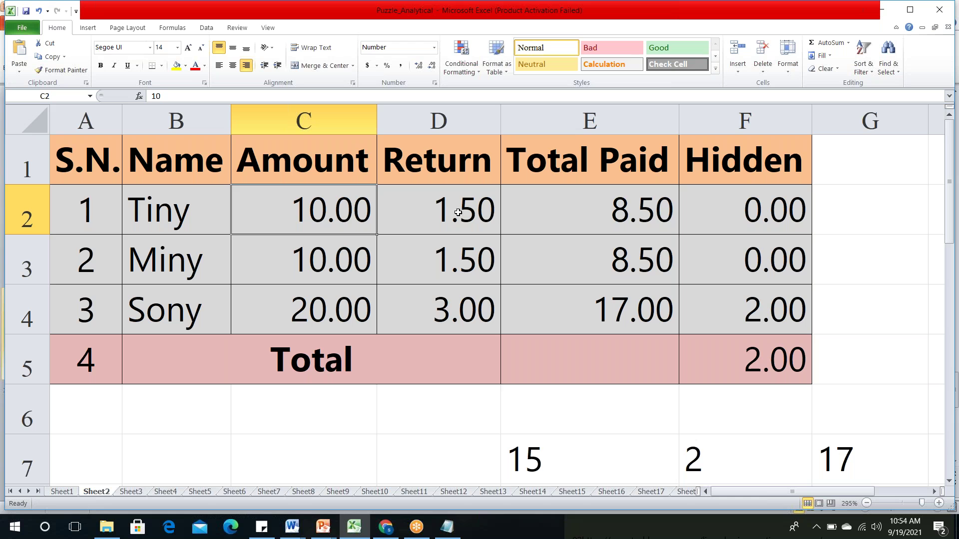
{"action": "left_click", "coordinate": [614, 211]}
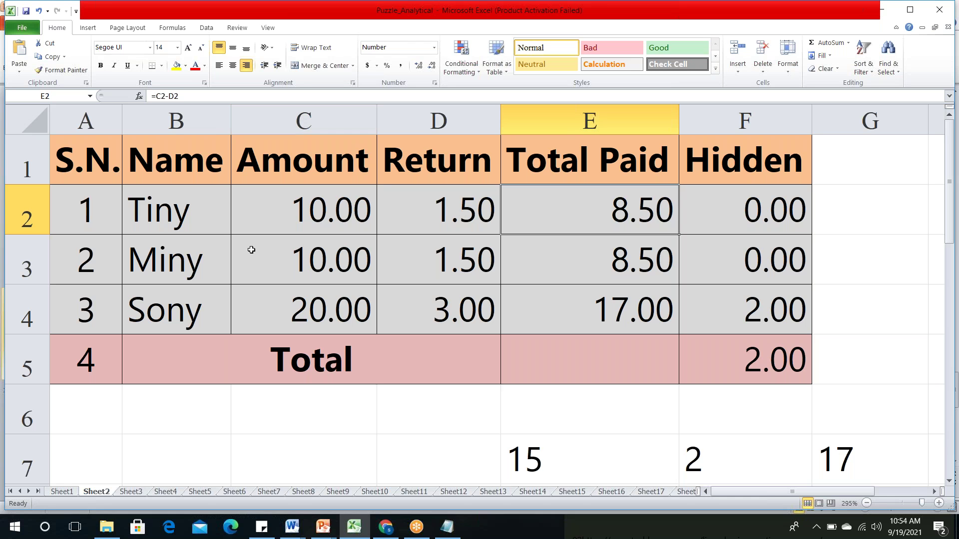
{"action": "left_click", "coordinate": [195, 253]}
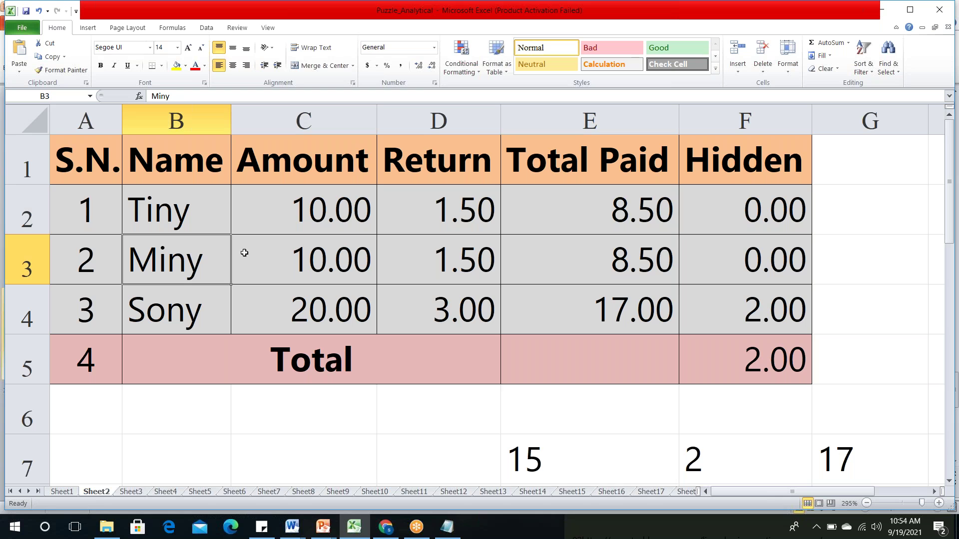
{"action": "left_click", "coordinate": [332, 257]}
{"action": "left_click", "coordinate": [469, 268]}
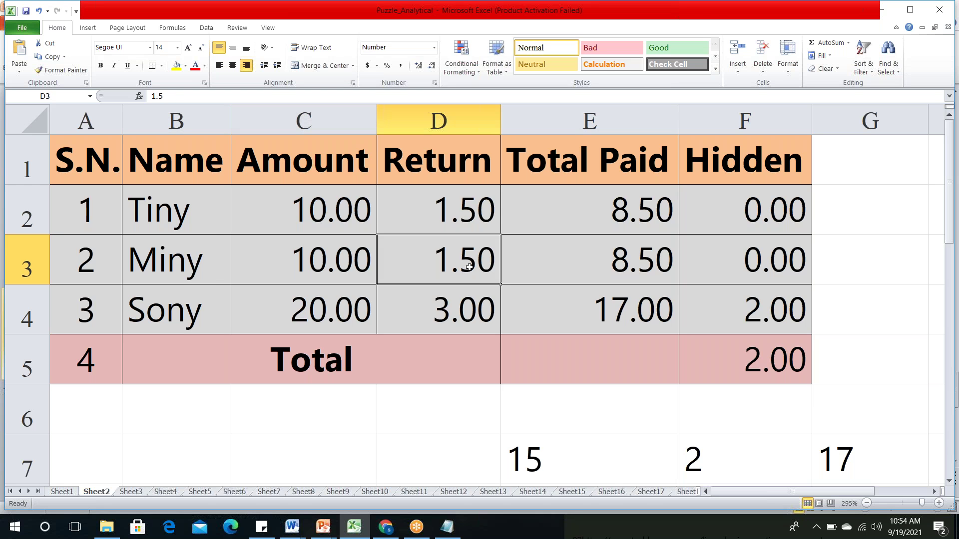
{"action": "left_click", "coordinate": [609, 268]}
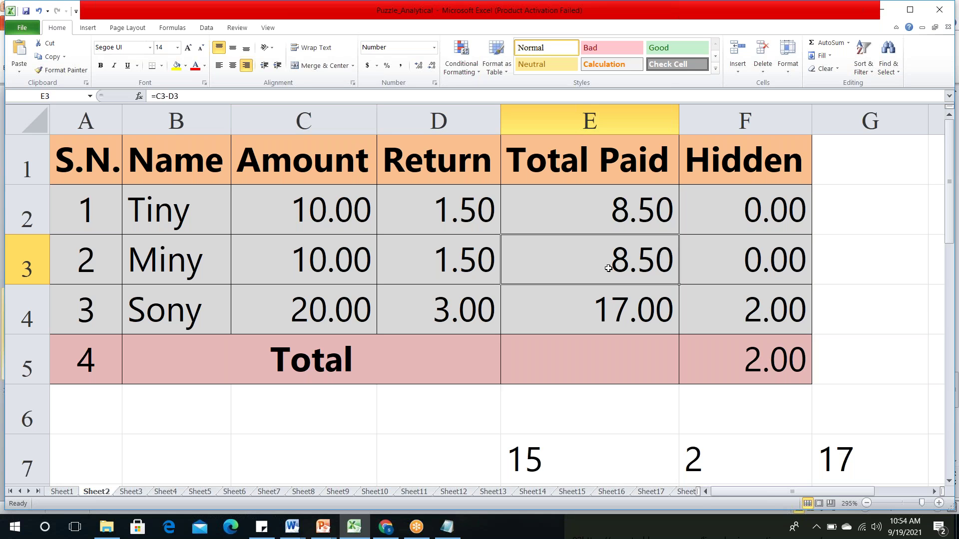
{"action": "left_click_drag", "start_coordinate": [595, 205], "coordinate": [605, 259]}
{"action": "left_click", "coordinate": [608, 313]}
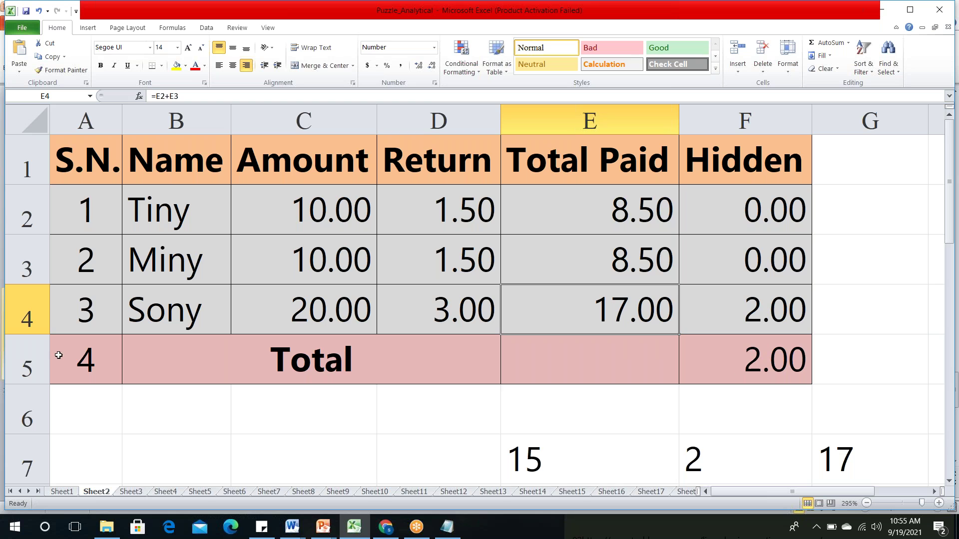
- Enter 19 in cell G5, beside the Hidden total, as the sum of E4 and F7
{"action": "left_click", "coordinate": [709, 457]}
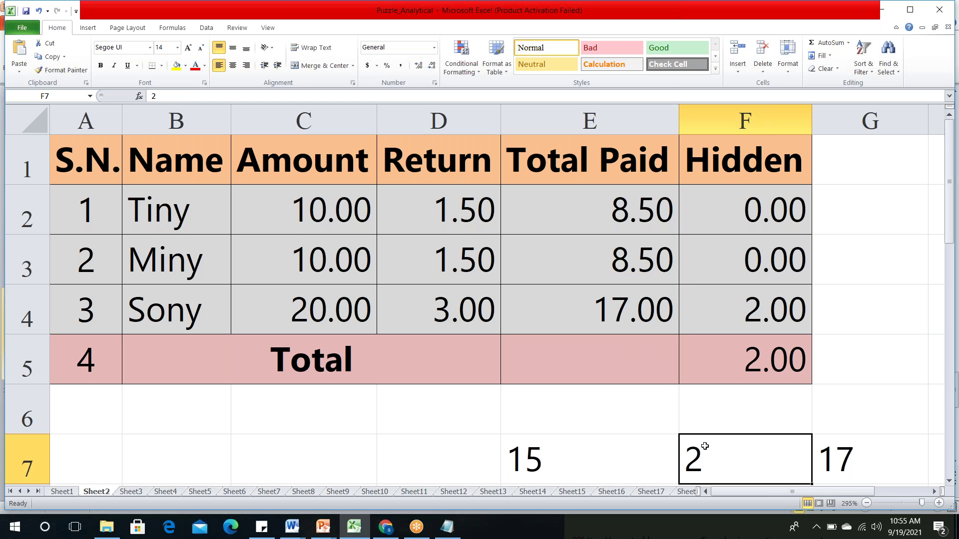
{"action": "left_click", "coordinate": [625, 307]}
{"action": "left_click", "coordinate": [701, 462]}
{"action": "left_click", "coordinate": [859, 363]}
{"action": "type", "text": "19"}
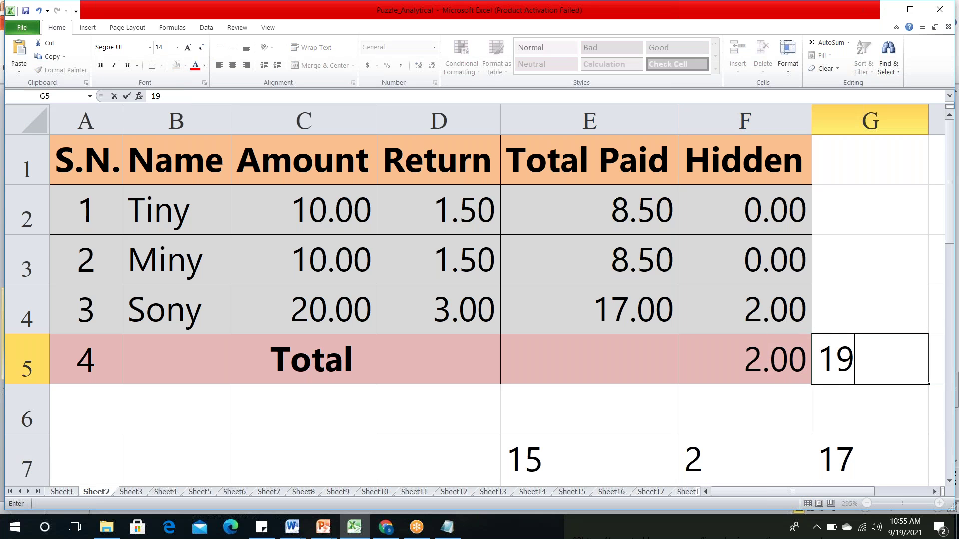
{"action": "left_click", "coordinate": [859, 324]}
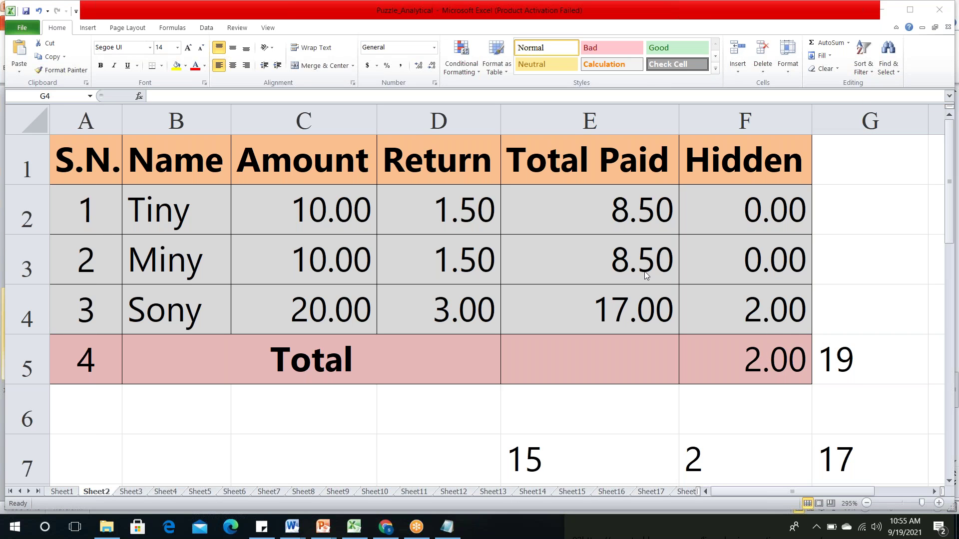
- Compare the figures in E7 and G5 with the Return, Total Paid and Hidden cells of the table
{"action": "left_click", "coordinate": [532, 463]}
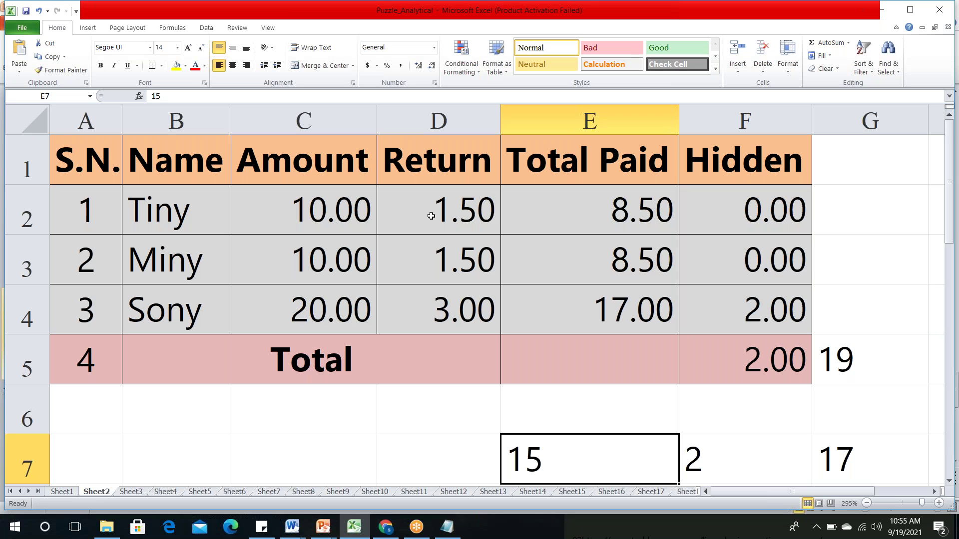
{"action": "left_click", "coordinate": [459, 211]}
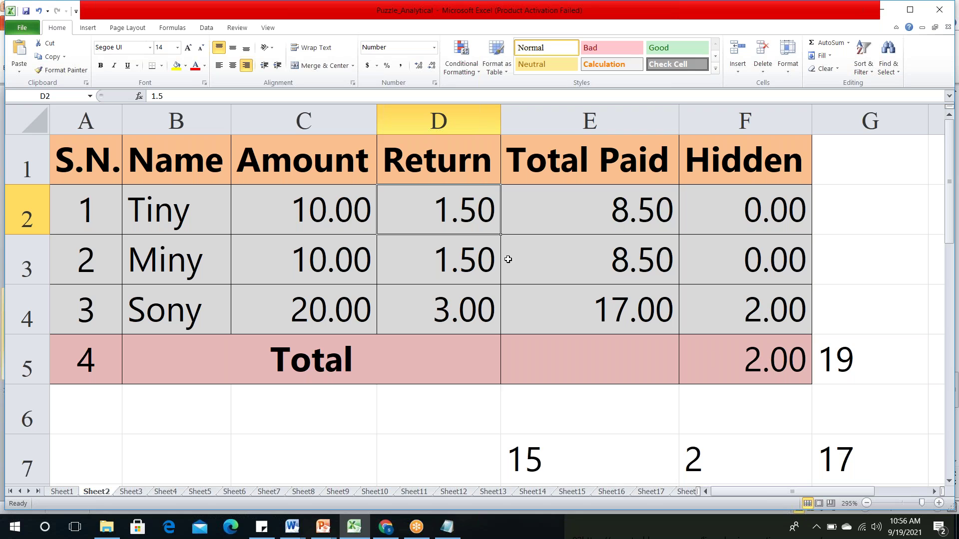
{"action": "left_click_drag", "start_coordinate": [621, 207], "coordinate": [623, 263]}
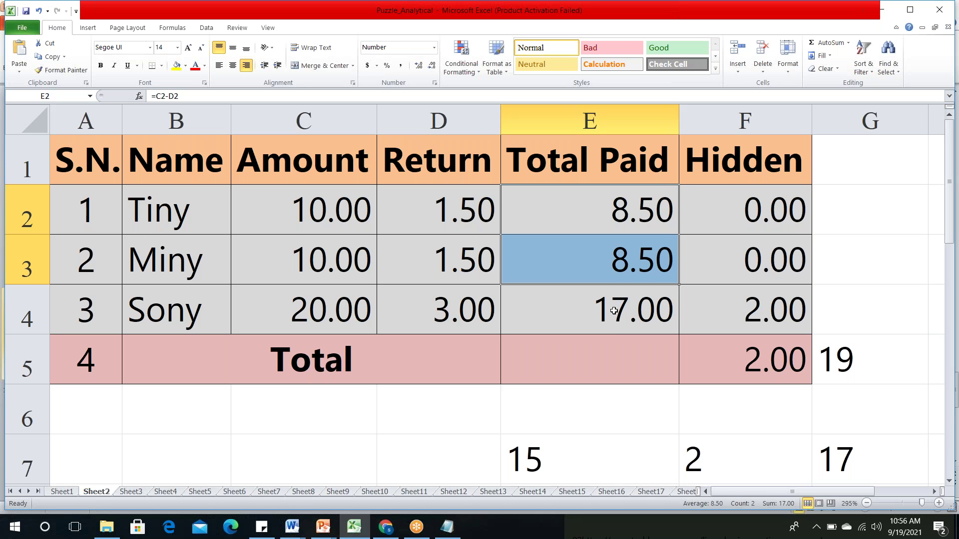
{"action": "left_click", "coordinate": [614, 311]}
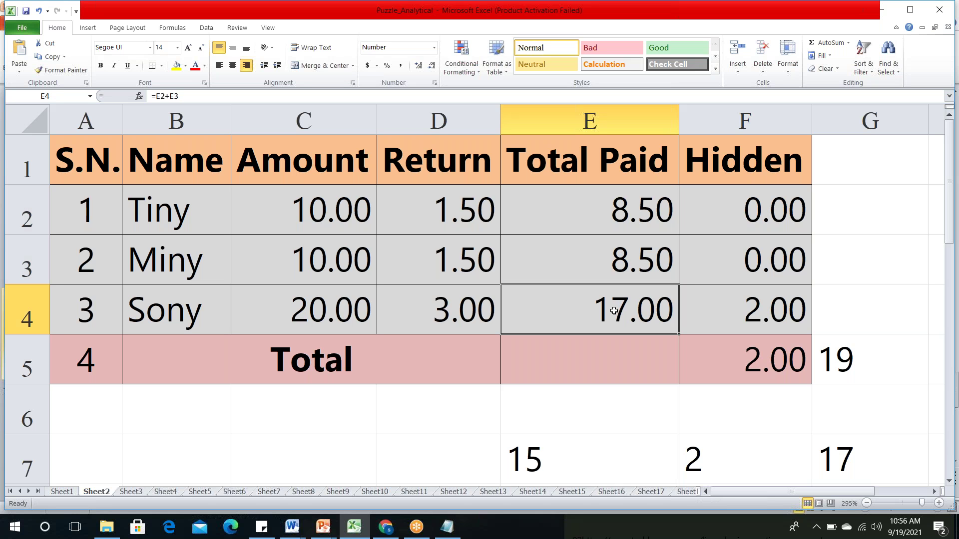
{"action": "left_click", "coordinate": [757, 308]}
{"action": "left_click", "coordinate": [844, 364]}
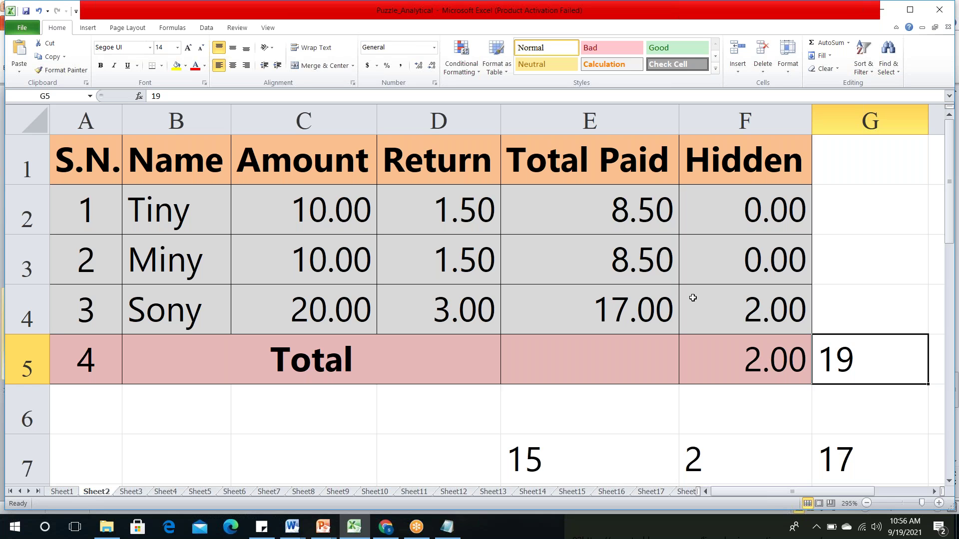
{"action": "left_click", "coordinate": [640, 301]}
{"action": "left_click", "coordinate": [759, 354]}
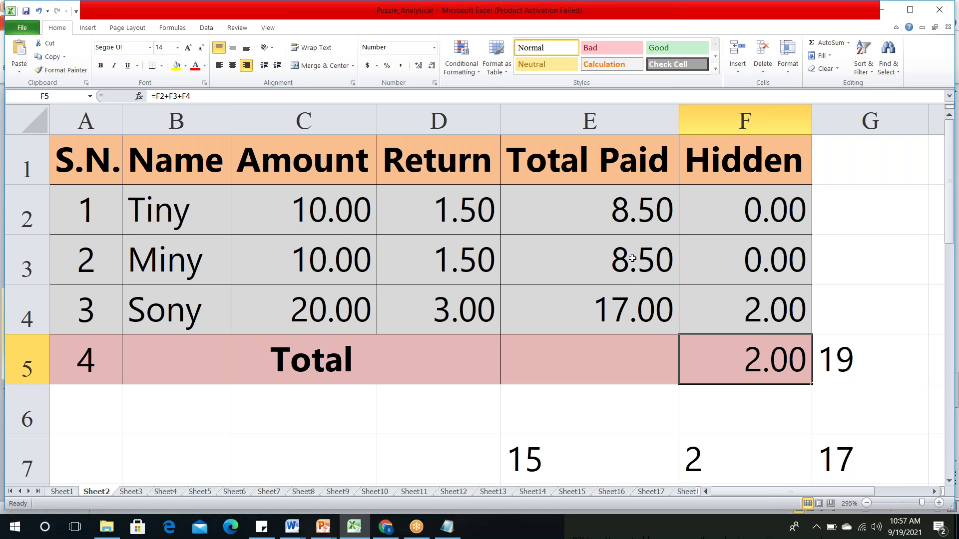
- Recheck the Return and Amount cells in rows 2 and 3, and the Total Paid cells E2:E4
{"action": "left_click", "coordinate": [458, 210]}
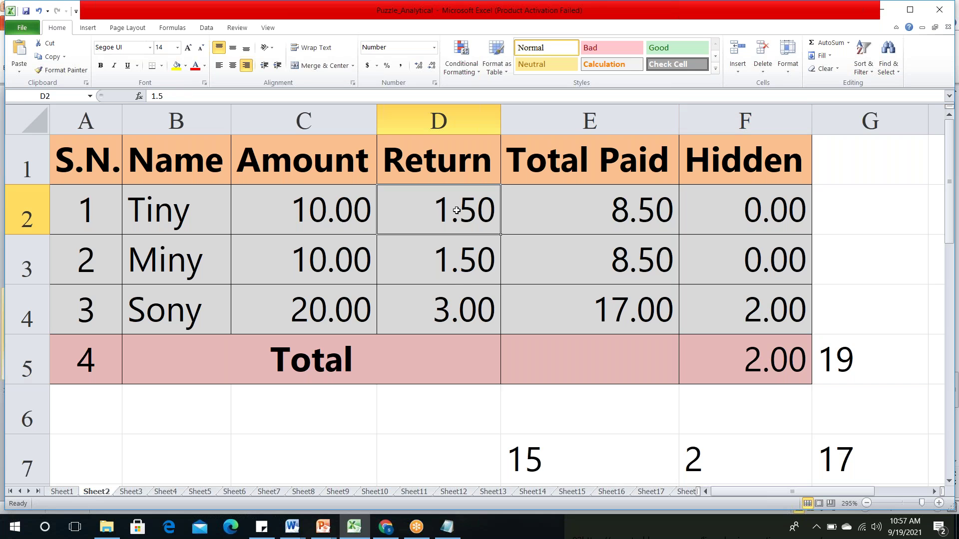
{"action": "left_click", "coordinate": [457, 256]}
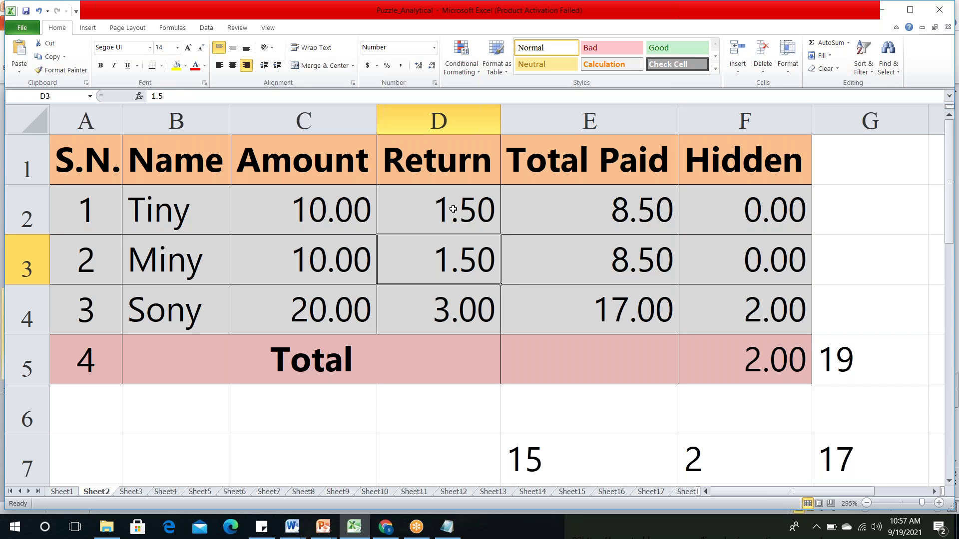
{"action": "left_click_drag", "start_coordinate": [344, 211], "coordinate": [347, 274]}
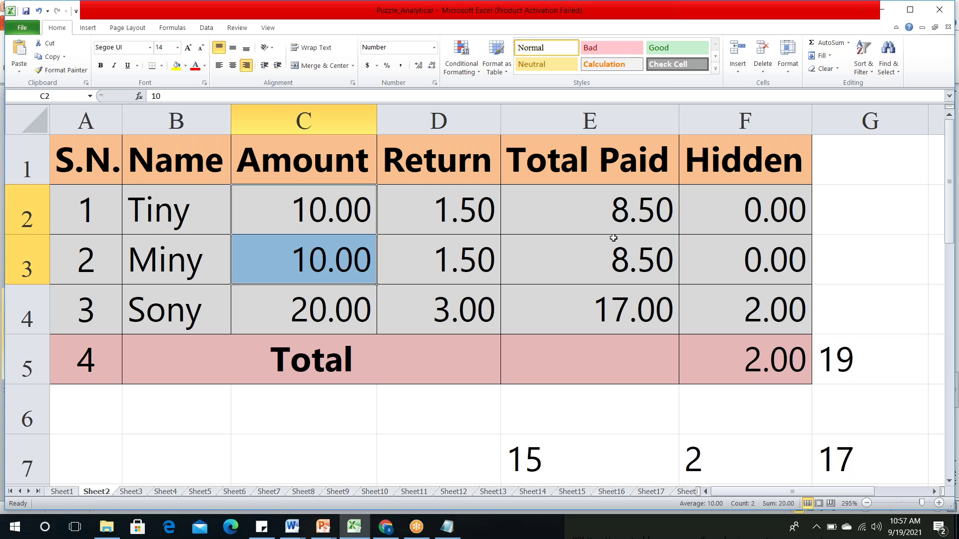
{"action": "left_click", "coordinate": [618, 214]}
{"action": "left_click", "coordinate": [617, 259]}
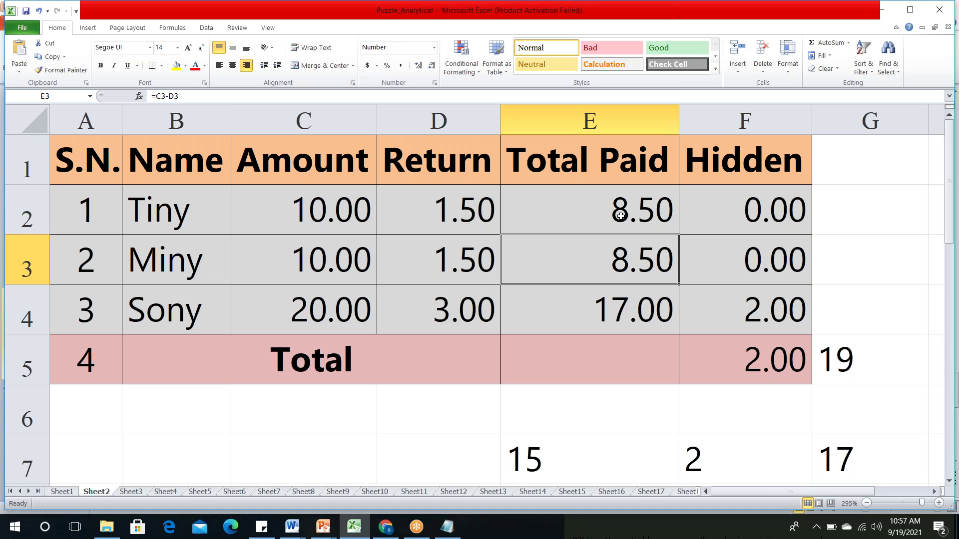
{"action": "left_click", "coordinate": [625, 299]}
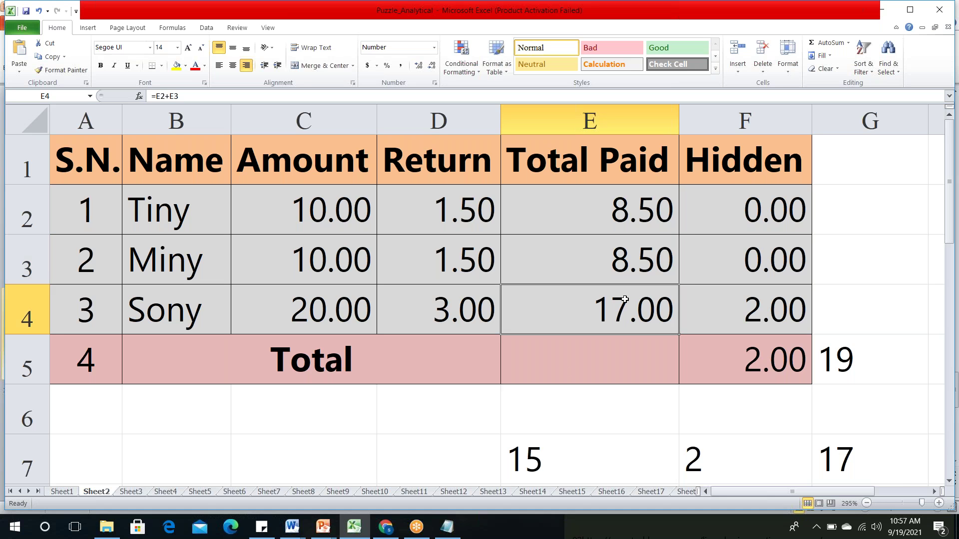
- Compare the side figures in F7, G5 and E7 with the table, ending at the name in row 4
{"action": "left_click", "coordinate": [708, 461]}
{"action": "left_click", "coordinate": [845, 349]}
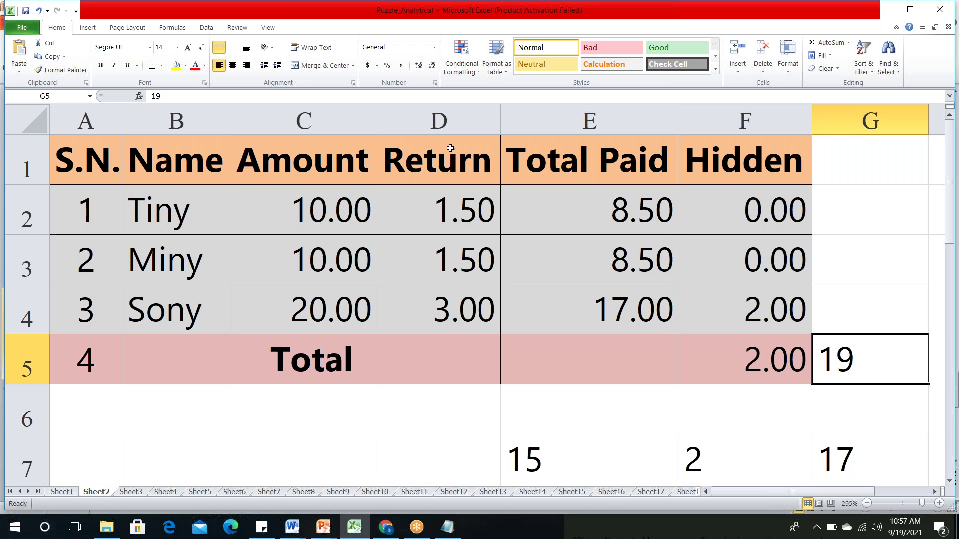
{"action": "left_click", "coordinate": [537, 463]}
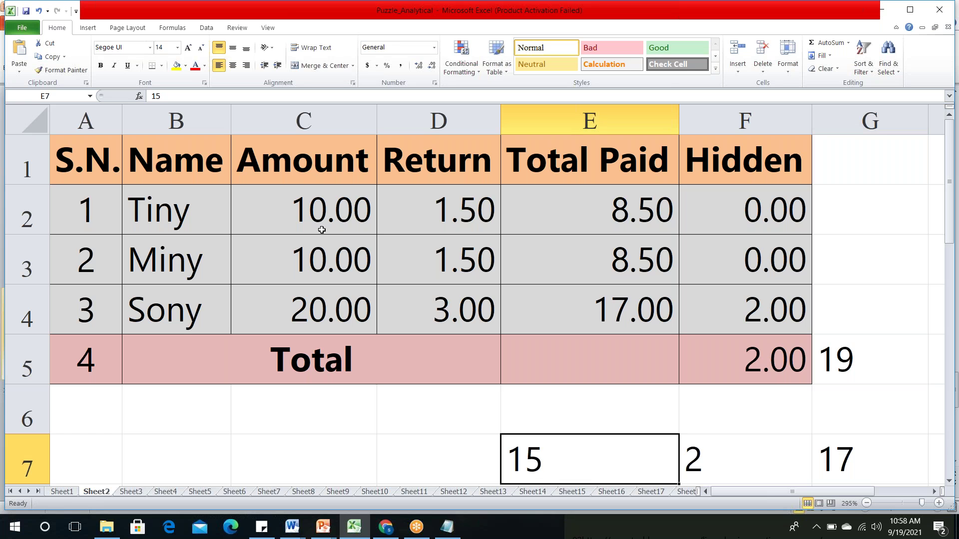
{"action": "left_click", "coordinate": [208, 316]}
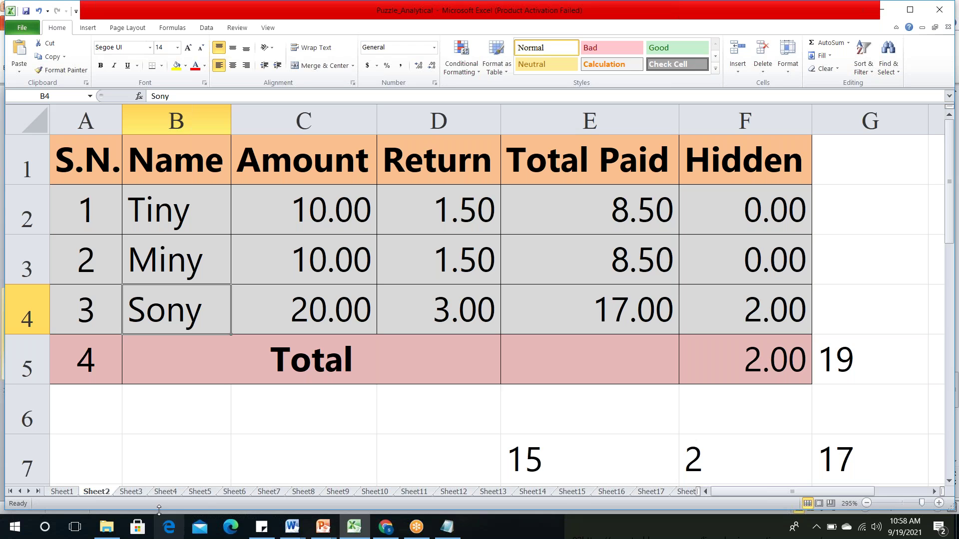
- On Sheet3, complete the "Your Result Now is :" line in B8 with 30
{"action": "left_click", "coordinate": [132, 492]}
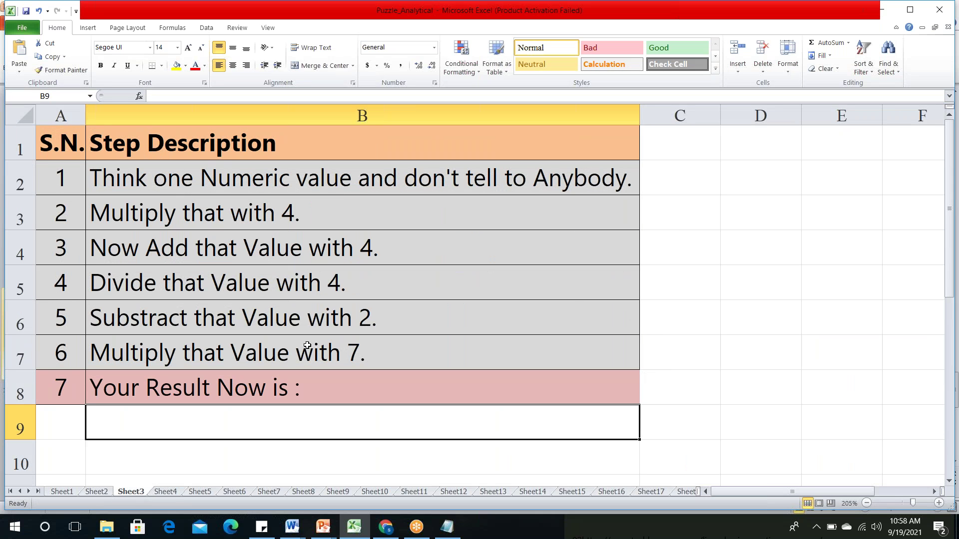
{"action": "left_click", "coordinate": [187, 181]}
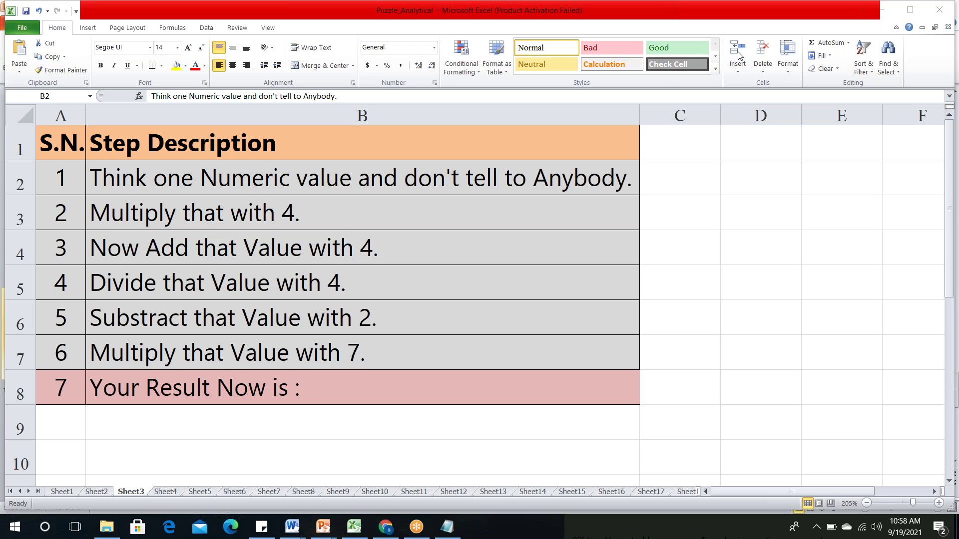
{"action": "left_click", "coordinate": [280, 181]}
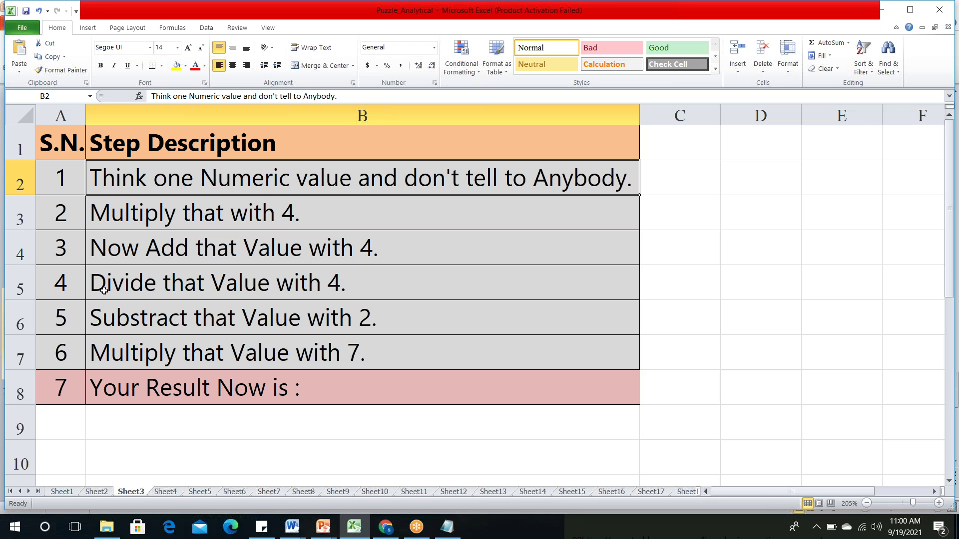
{"action": "double_click", "coordinate": [317, 390]}
{"action": "type", "text": "30"}
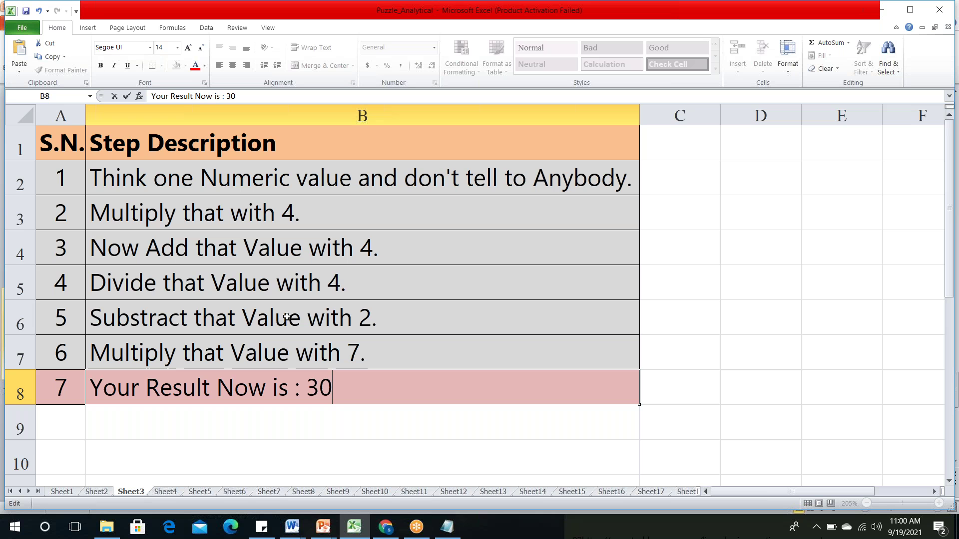
{"action": "left_click", "coordinate": [187, 178]}
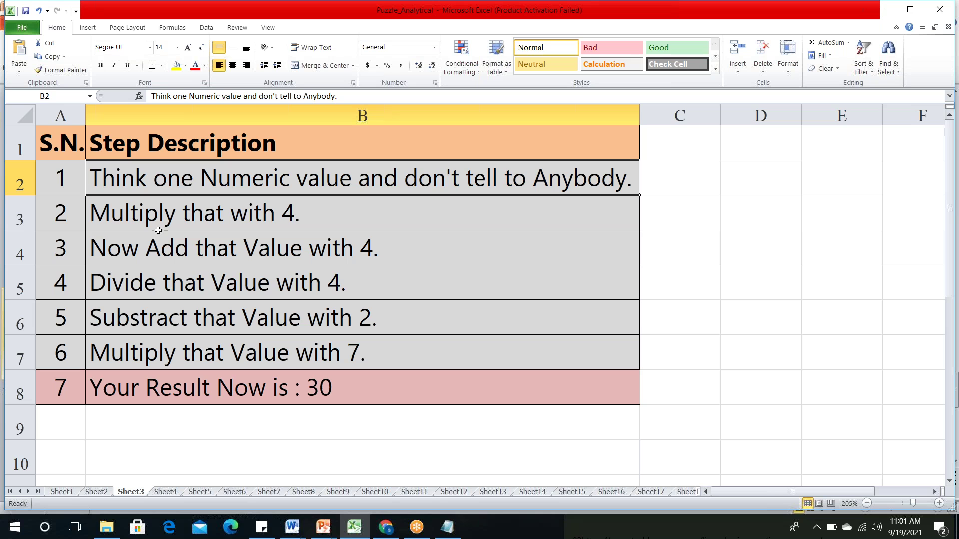
{"action": "left_click", "coordinate": [286, 250]}
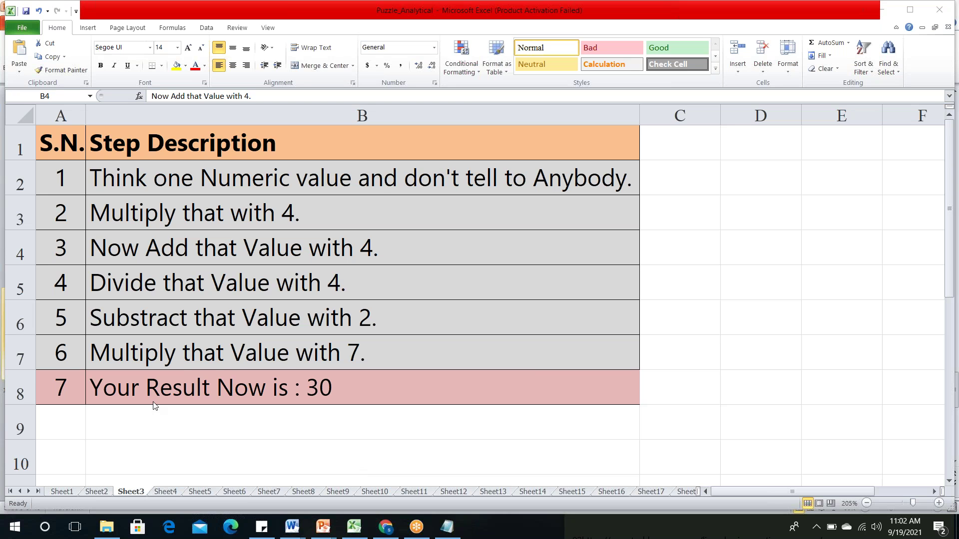
- Open Sheet4 and go through its number-puzzle instructions in order, from B2 down to B9
{"action": "left_click", "coordinate": [165, 492]}
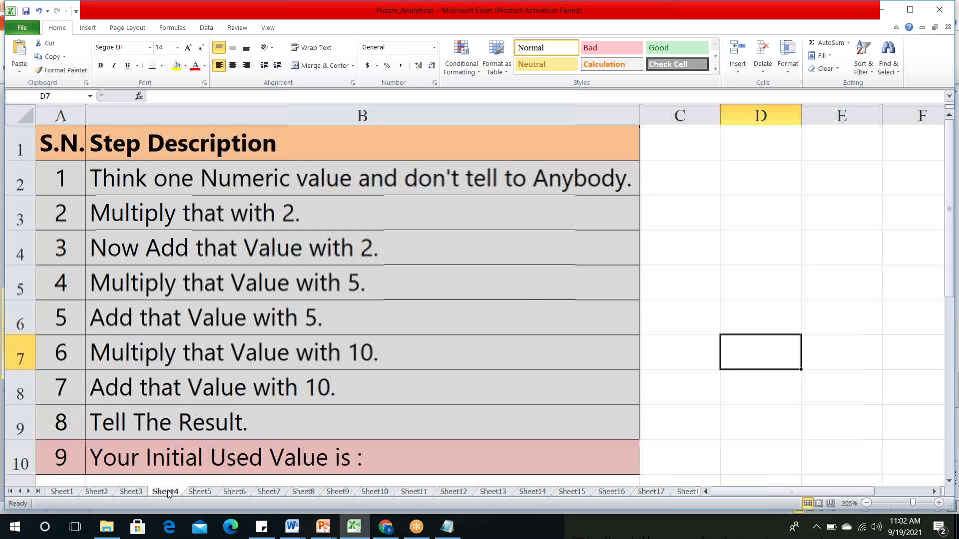
{"action": "left_click", "coordinate": [163, 182]}
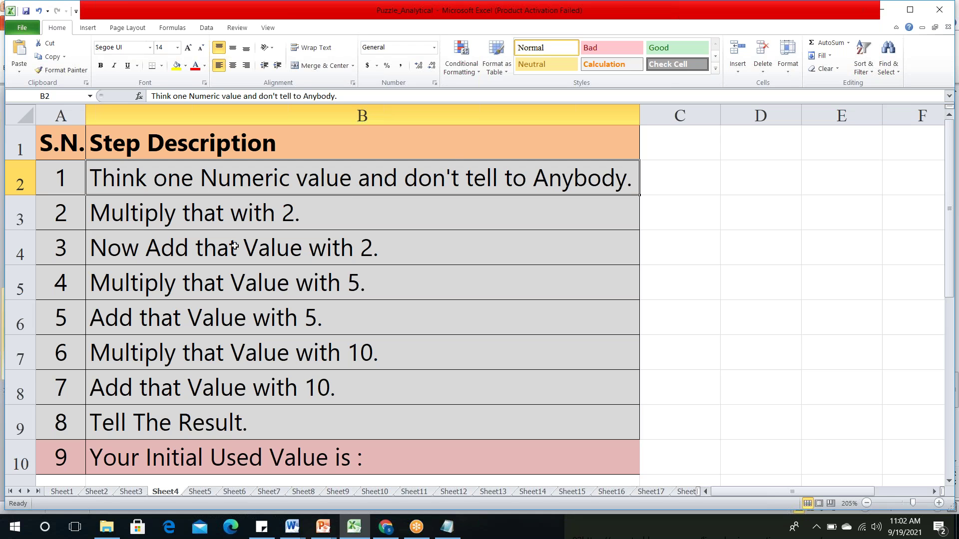
{"action": "left_click", "coordinate": [287, 218]}
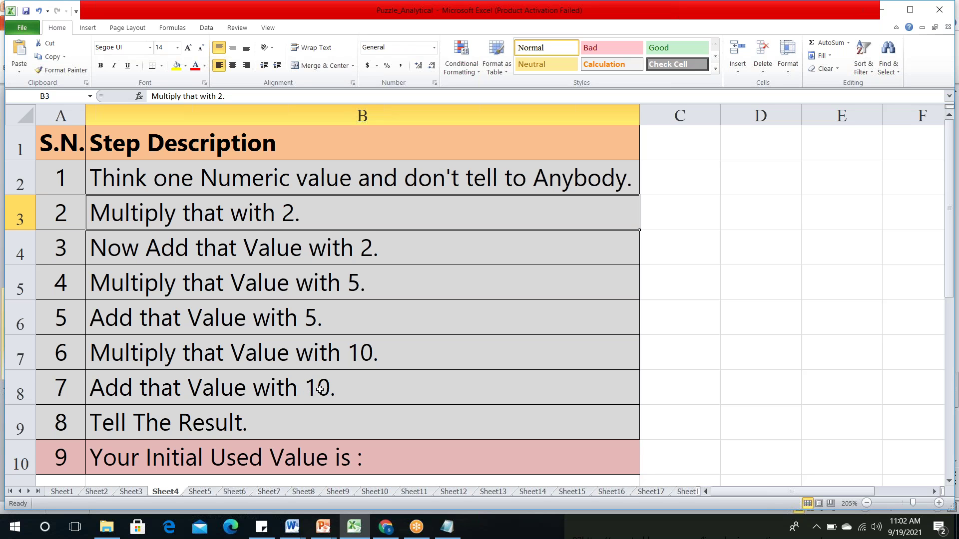
{"action": "left_click", "coordinate": [209, 426]}
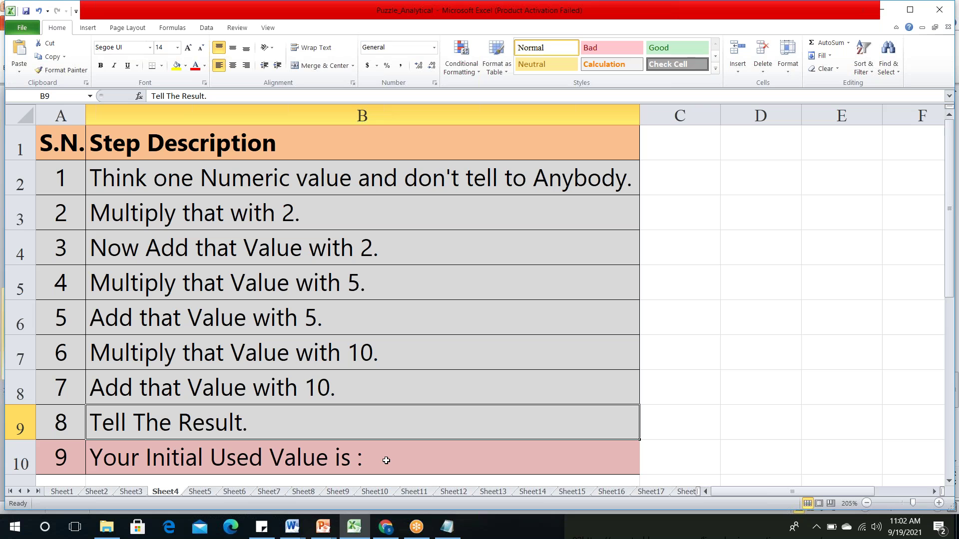
{"action": "left_click", "coordinate": [311, 189]}
{"action": "left_click", "coordinate": [300, 211]}
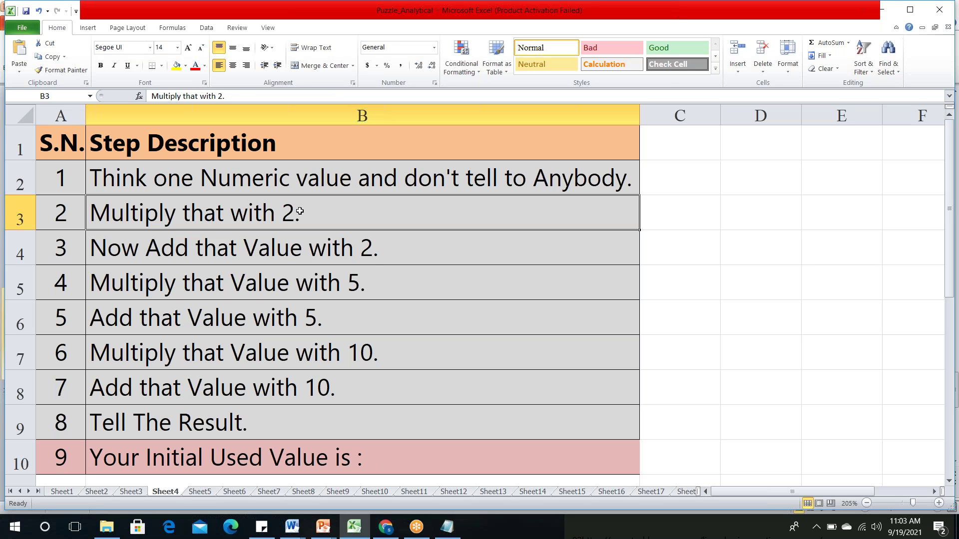
{"action": "left_click", "coordinate": [375, 251]}
{"action": "left_click", "coordinate": [352, 284]}
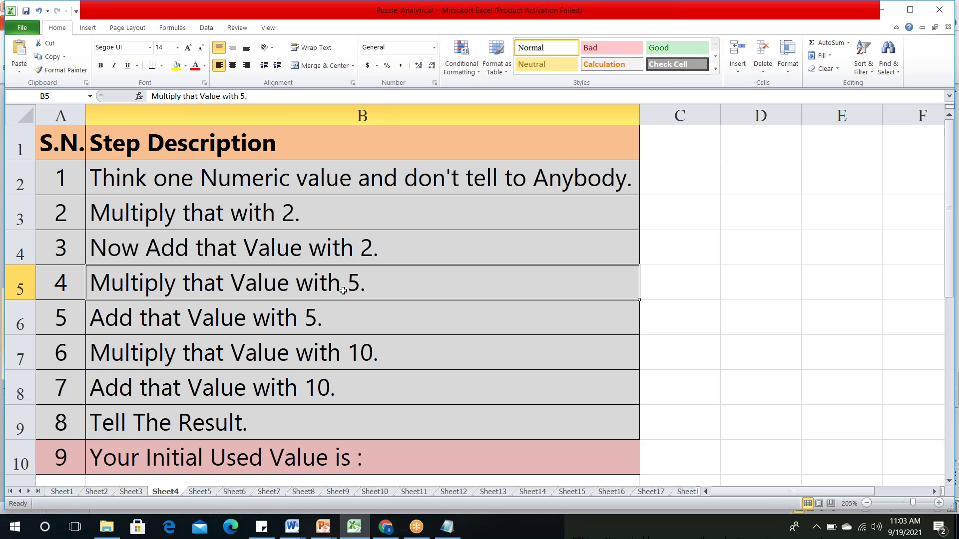
{"action": "left_click", "coordinate": [311, 318]}
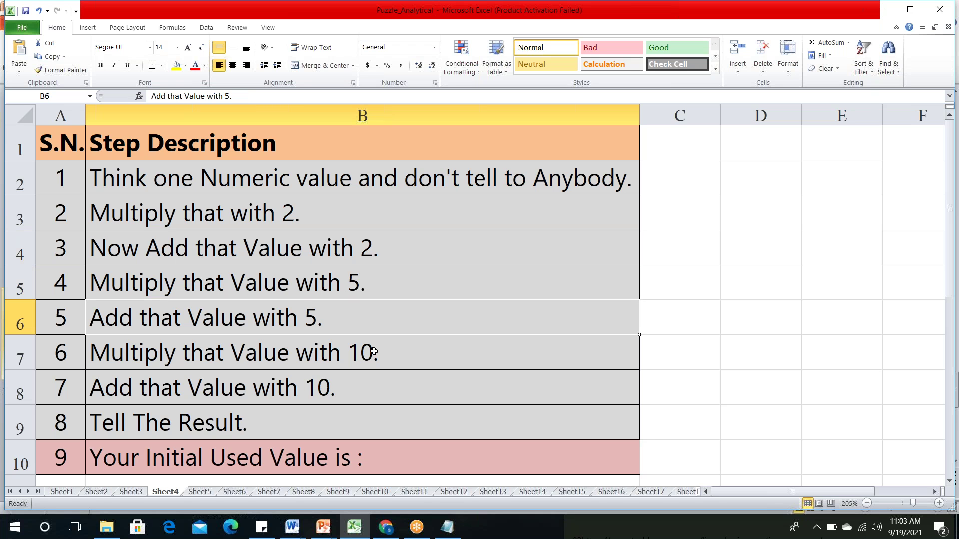
{"action": "left_click", "coordinate": [356, 355]}
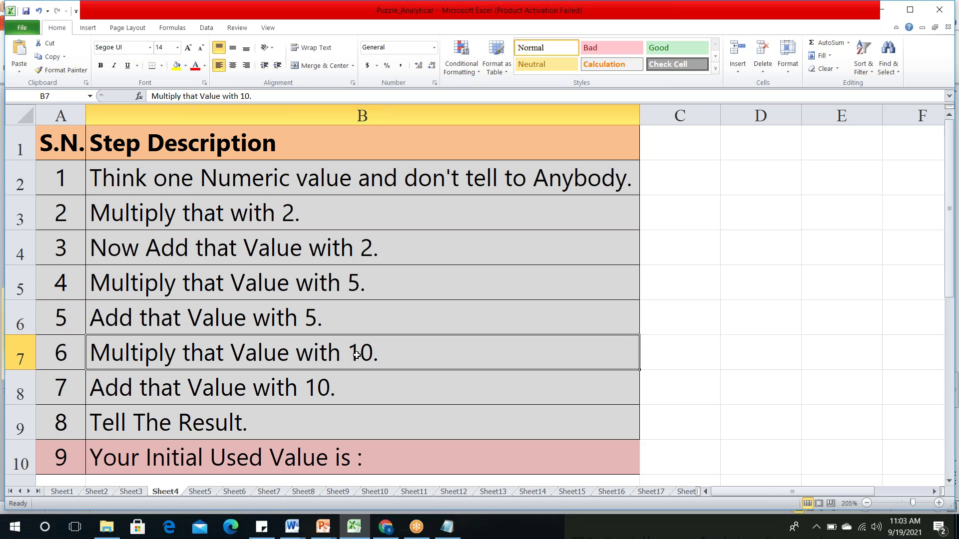
{"action": "left_click", "coordinate": [319, 385]}
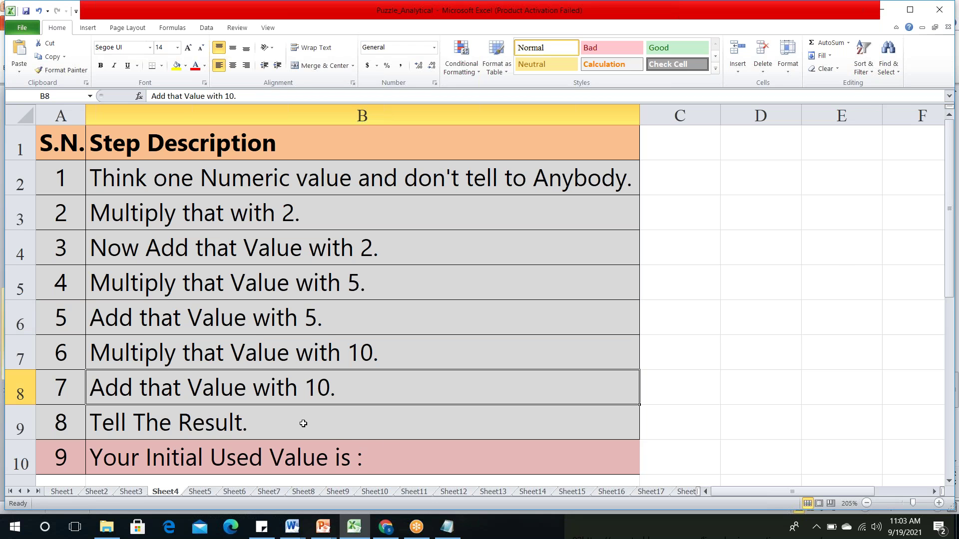
- Complete the "Your Initial Used Value is :" line in B10 with 360
{"action": "double_click", "coordinate": [391, 457]}
{"action": "type", "text": "3"}
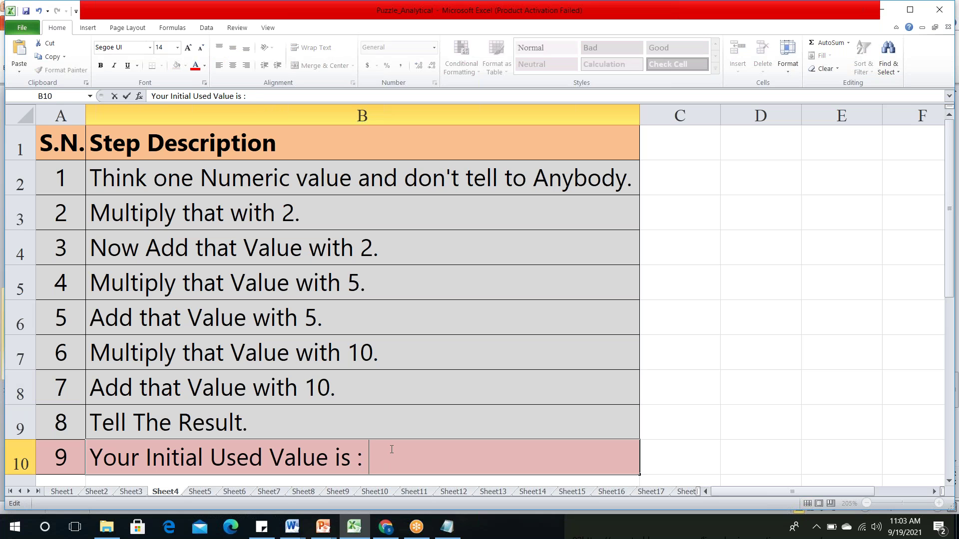
{"action": "type", "text": "60"}
{"action": "left_click", "coordinate": [388, 418]}
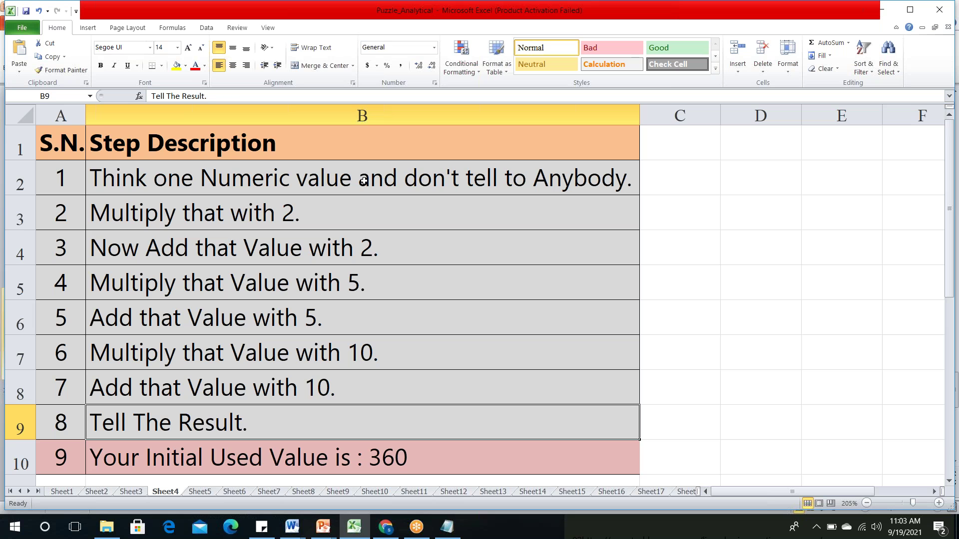
- Check the figure in B10 against each instruction from B2 to B8, ending back at the first one
{"action": "left_click", "coordinate": [395, 459]}
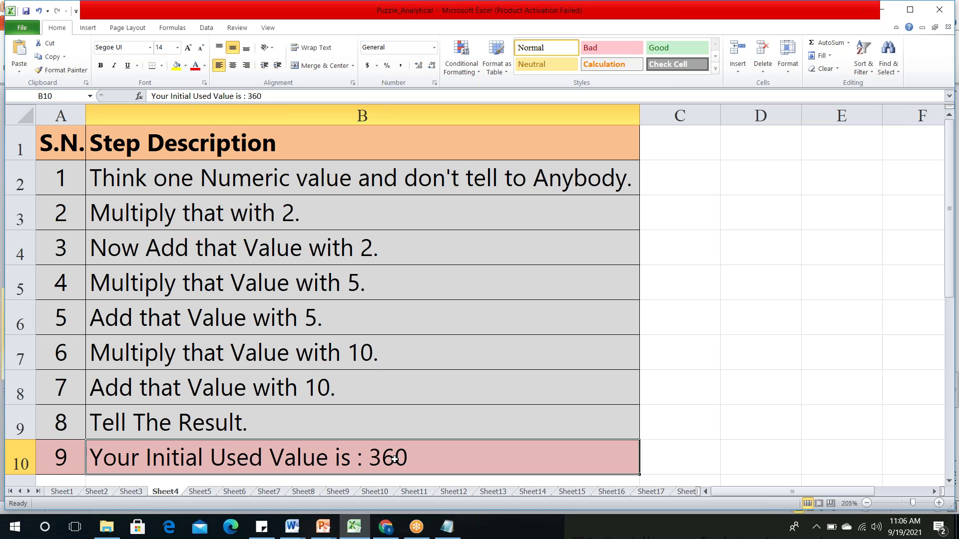
{"action": "left_click", "coordinate": [414, 183]}
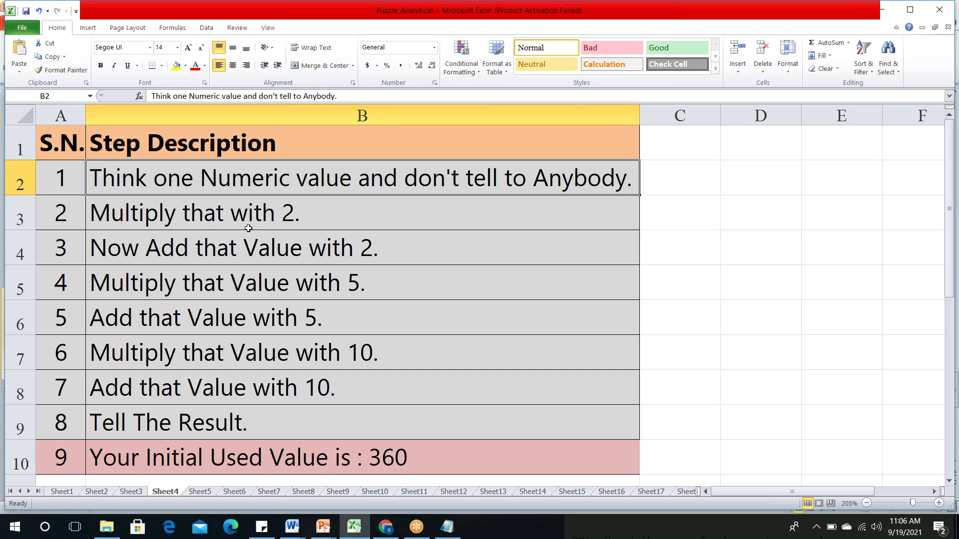
{"action": "left_click", "coordinate": [291, 212]}
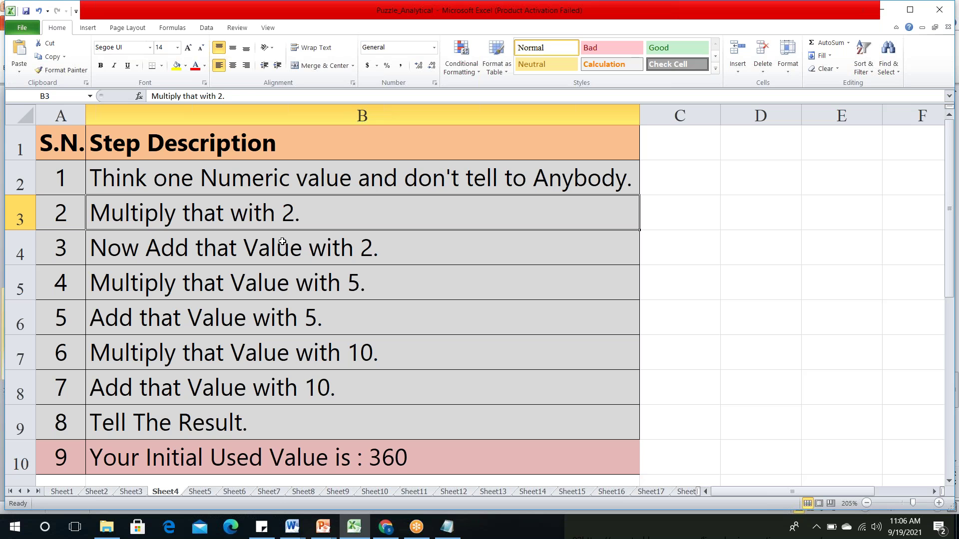
{"action": "left_click", "coordinate": [310, 252]}
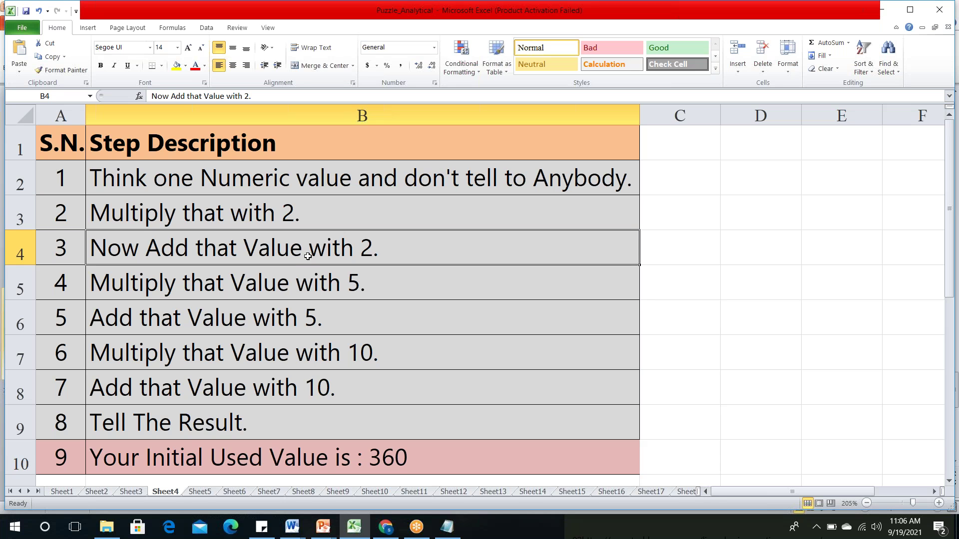
{"action": "left_click", "coordinate": [342, 283]}
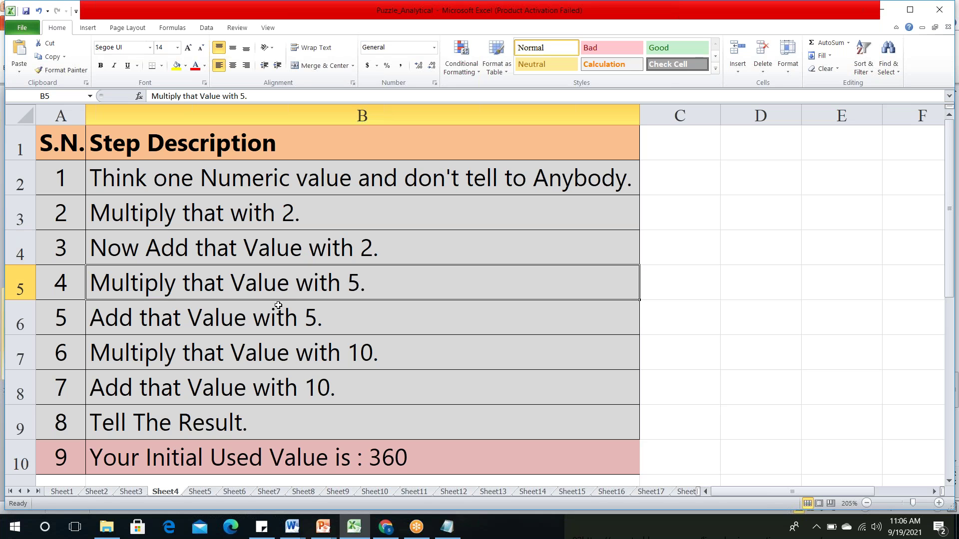
{"action": "left_click", "coordinate": [311, 320]}
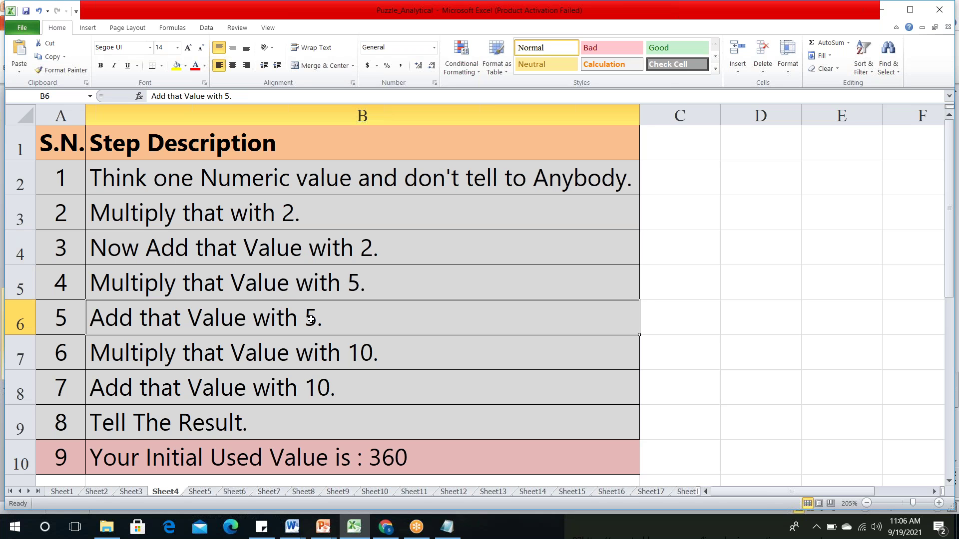
{"action": "left_click", "coordinate": [205, 355]}
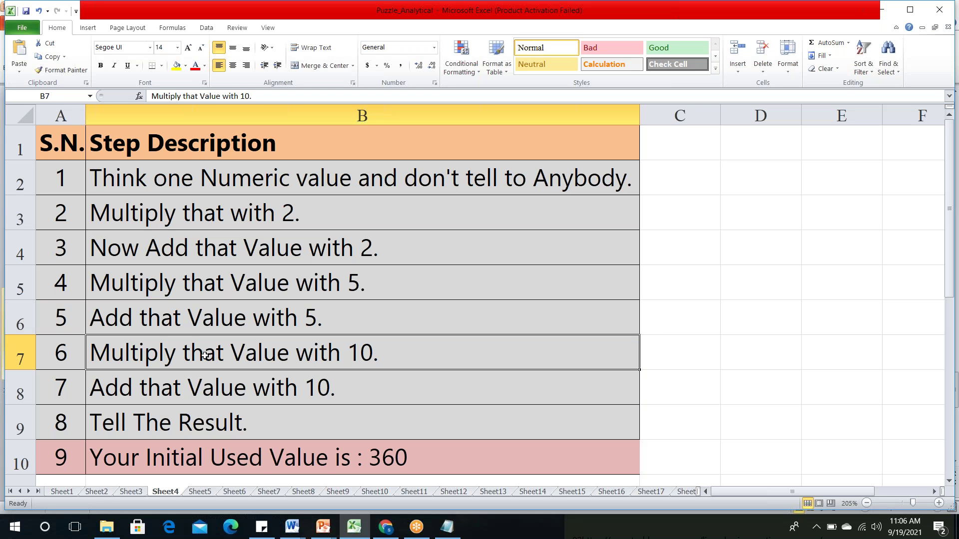
{"action": "left_click", "coordinate": [237, 388]}
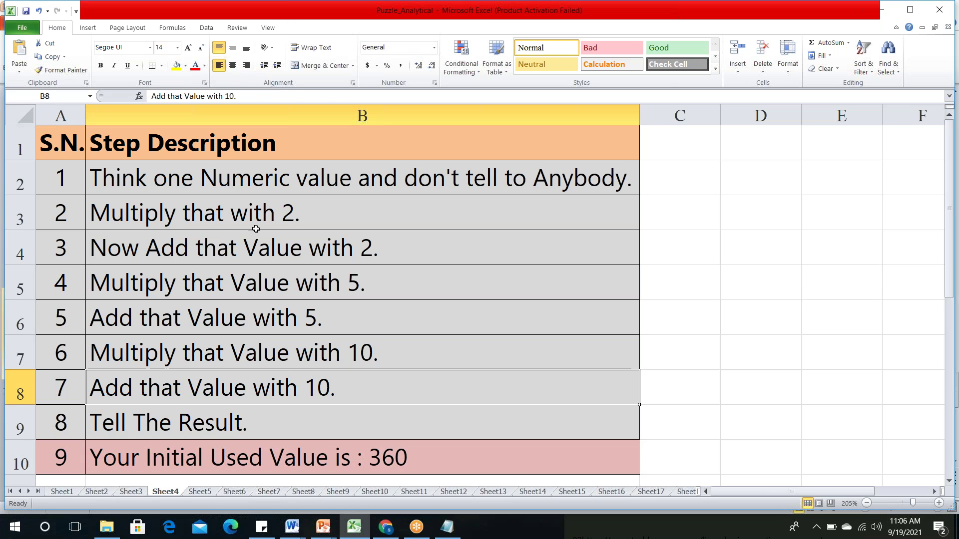
{"action": "left_click", "coordinate": [296, 172]}
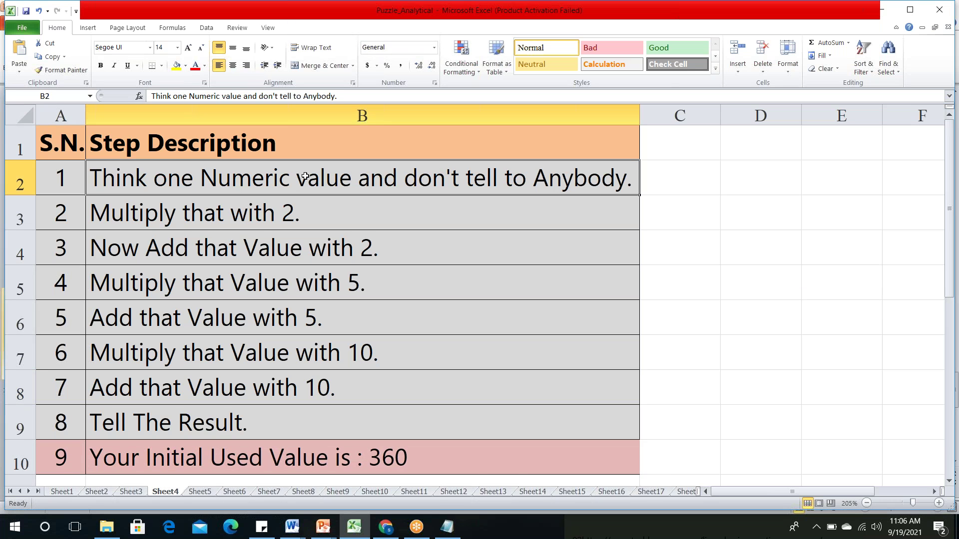
- Enter 3 in cell C10, beside the initial used value line, as the number thought of
{"action": "left_click", "coordinate": [681, 457]}
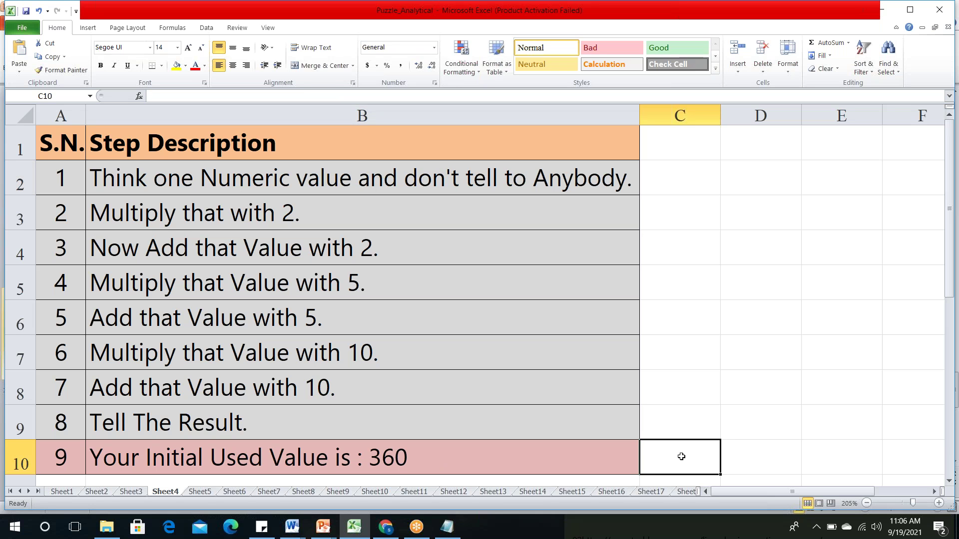
{"action": "type", "text": "3"}
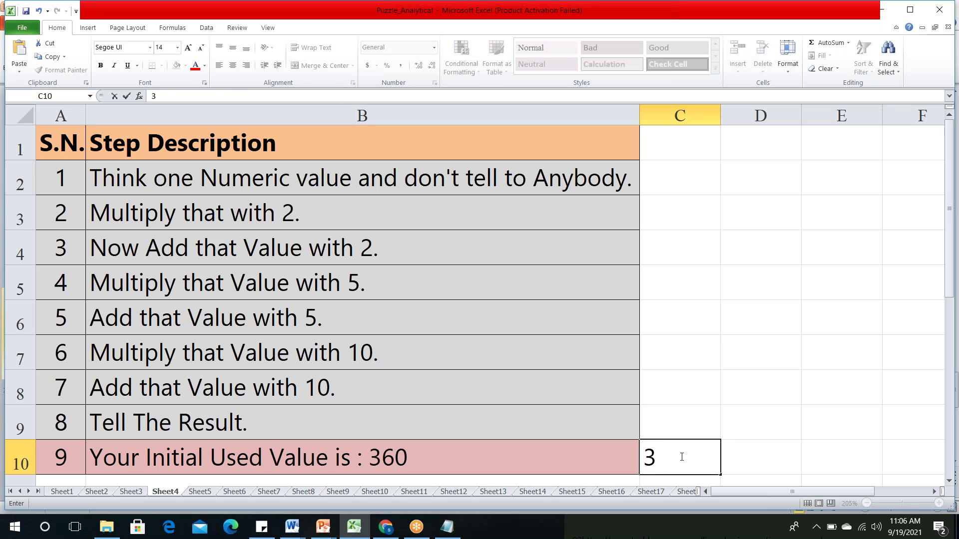
{"action": "left_click", "coordinate": [443, 174]}
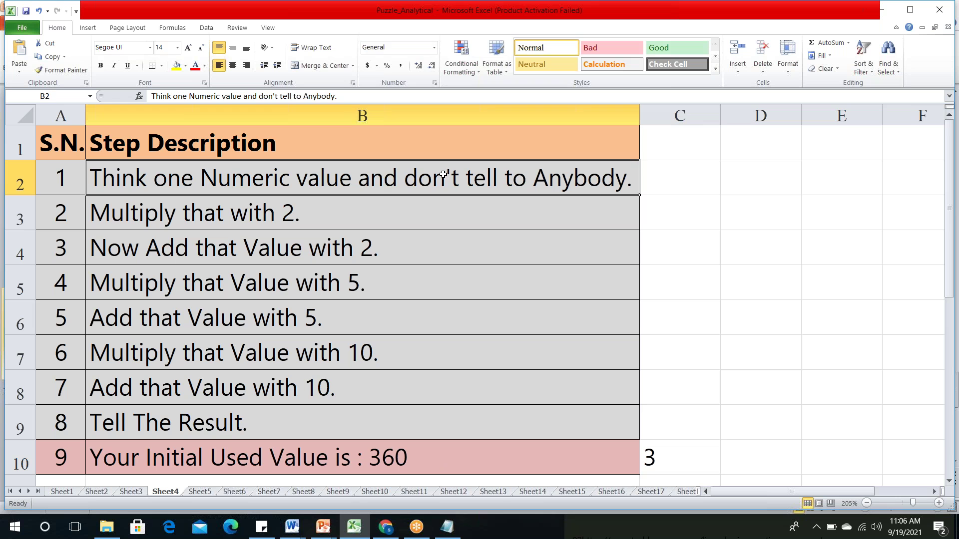
{"action": "left_click", "coordinate": [653, 453]}
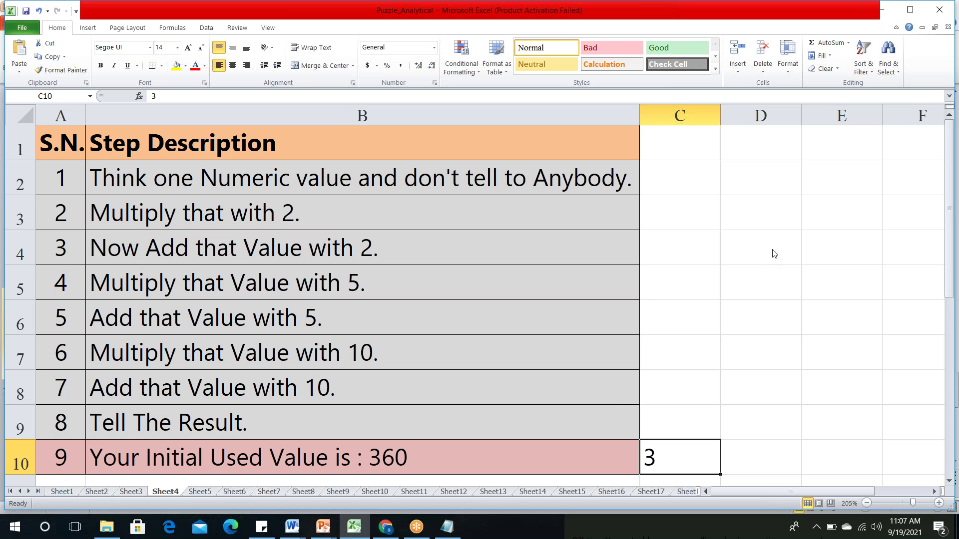
{"action": "scroll", "coordinate": [417, 323], "scroll_direction": "down", "scroll_amount": 5}
{"action": "scroll", "coordinate": [417, 326], "scroll_direction": "up", "scroll_amount": 5}
{"action": "scroll", "coordinate": [506, 318], "scroll_direction": "down", "scroll_amount": 1}
{"action": "scroll", "coordinate": [506, 318], "scroll_direction": "up", "scroll_amount": 1}
{"action": "scroll", "coordinate": [899, 355], "scroll_direction": "down", "scroll_amount": 3}
{"action": "scroll", "coordinate": [900, 352], "scroll_direction": "up", "scroll_amount": 3}
- Dismiss the "Protect your PC now !" browser notification without following its link
{"action": "left_click", "coordinate": [954, 445]}
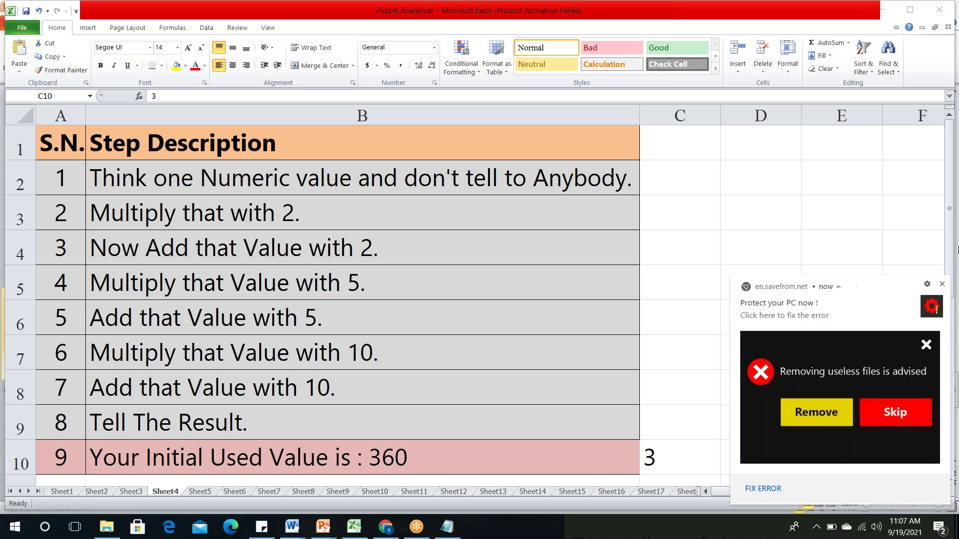
{"action": "left_click", "coordinate": [943, 285]}
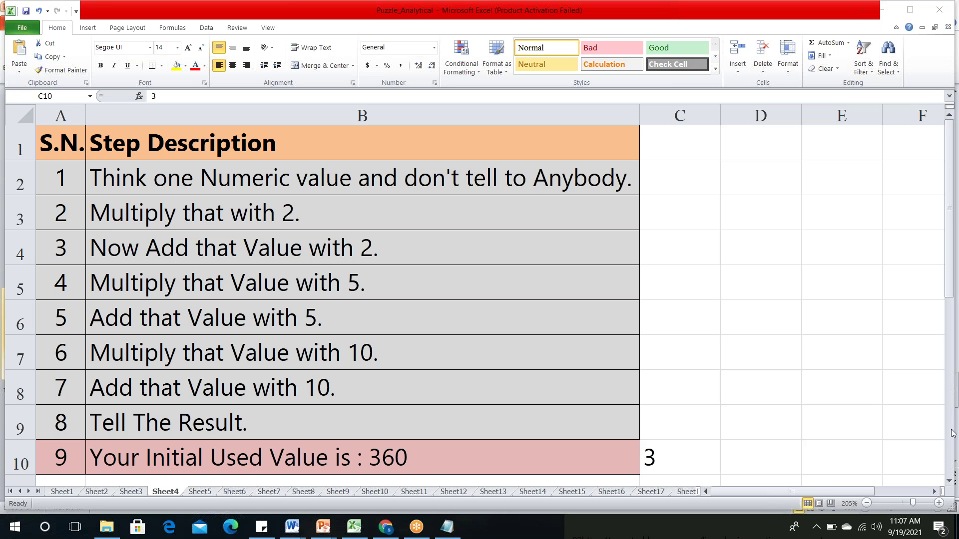
- Recheck the initial used value line in B10 and the last two instructions in B8 and B9
{"action": "left_click", "coordinate": [413, 460]}
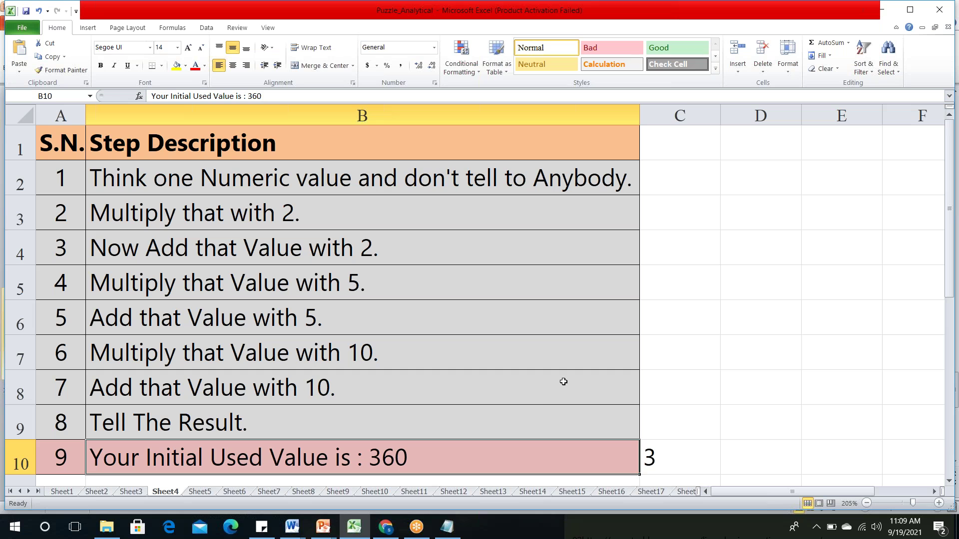
{"action": "left_click", "coordinate": [538, 391]}
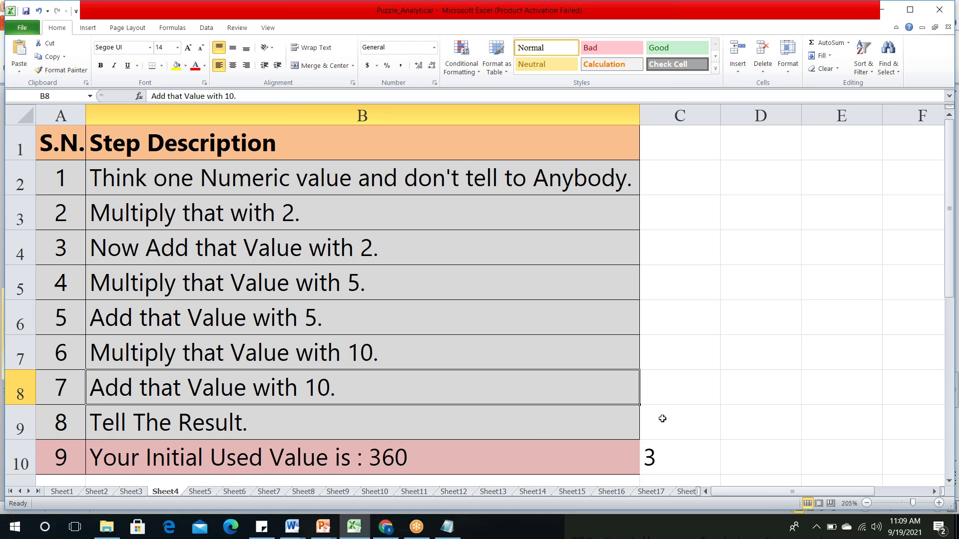
{"action": "left_click", "coordinate": [387, 425]}
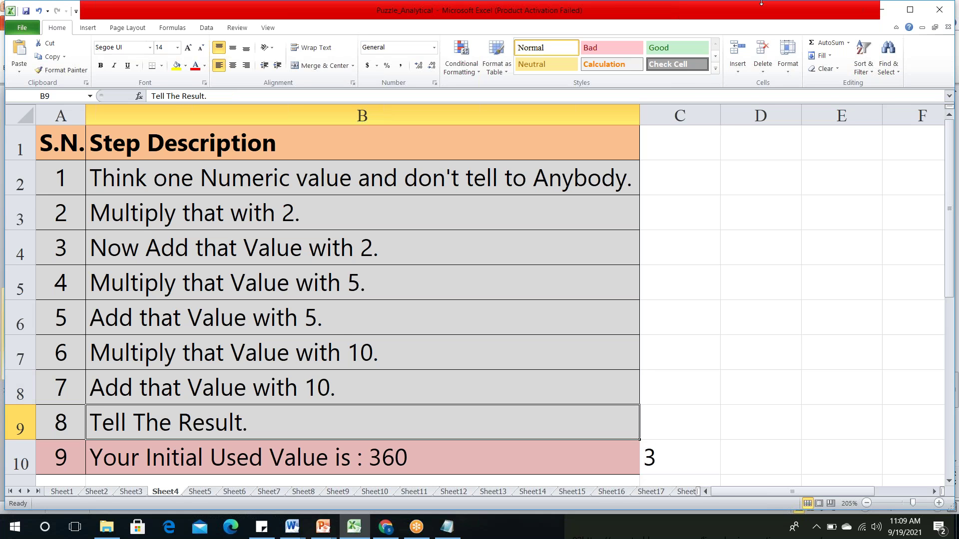